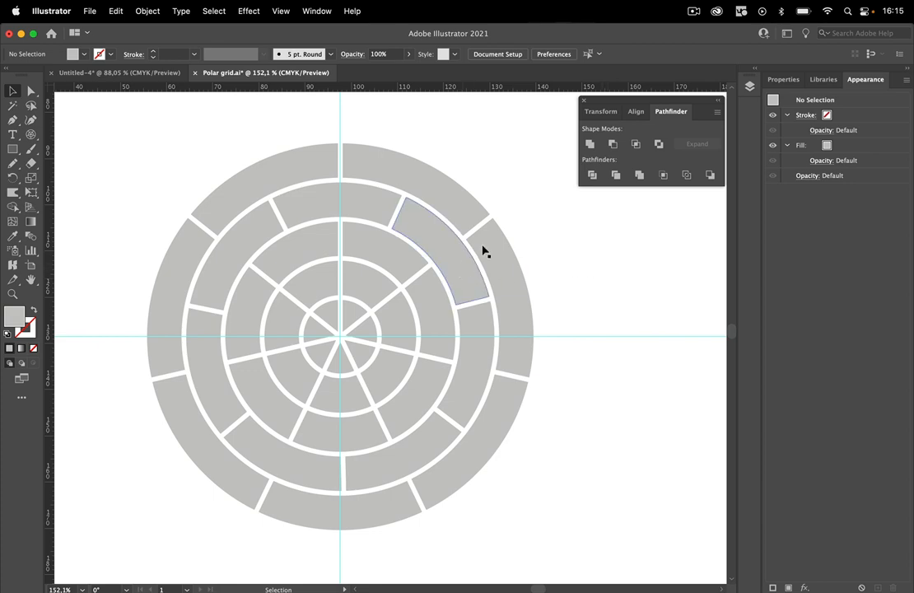
Rotate the four upper segments of the outer rings clockwise about the guide intersection so they overlap their neighbours.
left_click(326, 284)
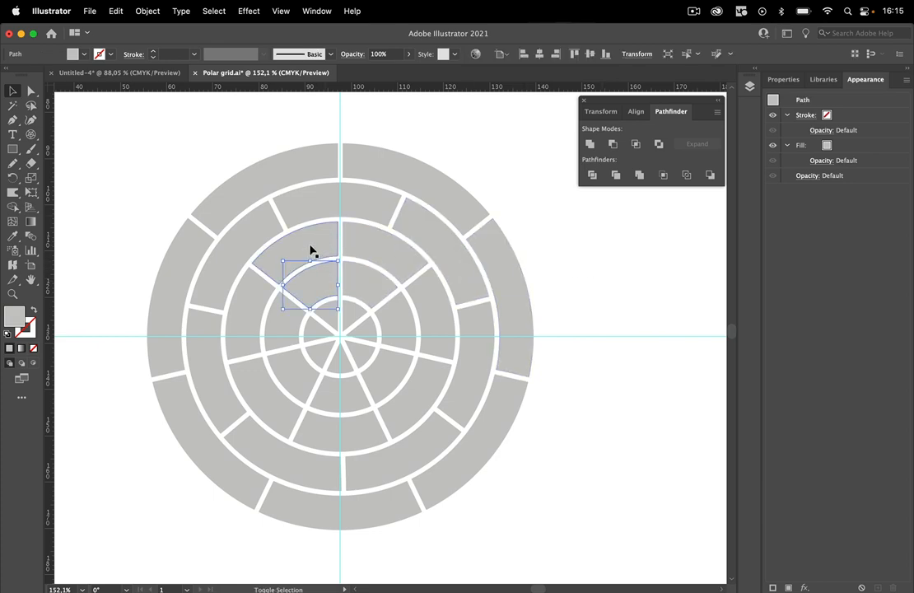
left_click(312, 251, "shift")
left_click(320, 205, "shift")
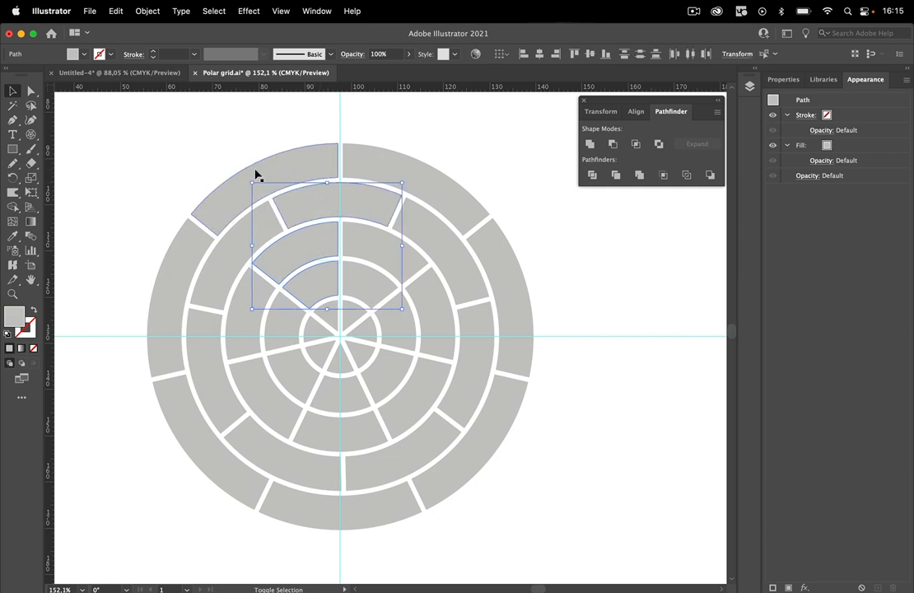
left_click(317, 162, "shift")
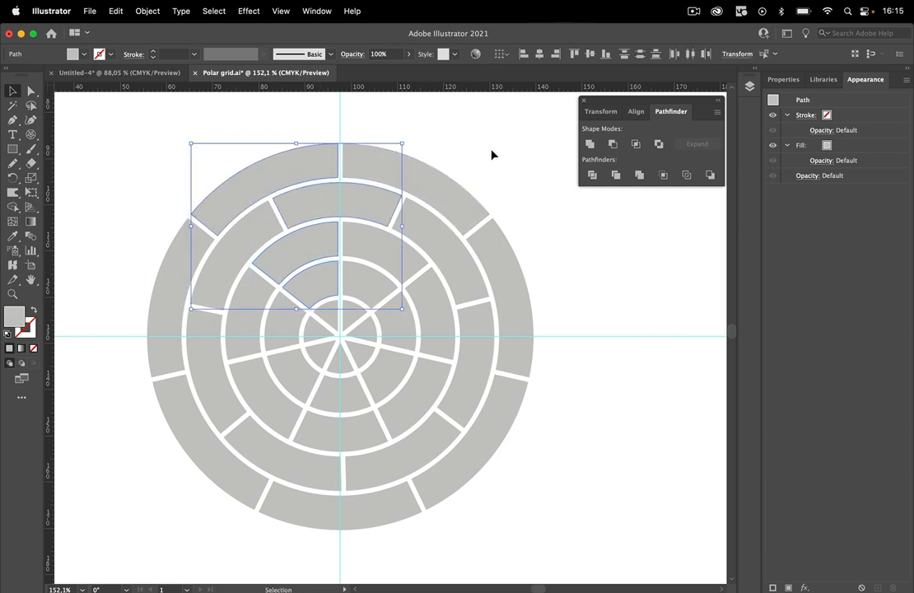
key("z")
left_click_drag(362, 341, 577, 358)
left_click(19, 183)
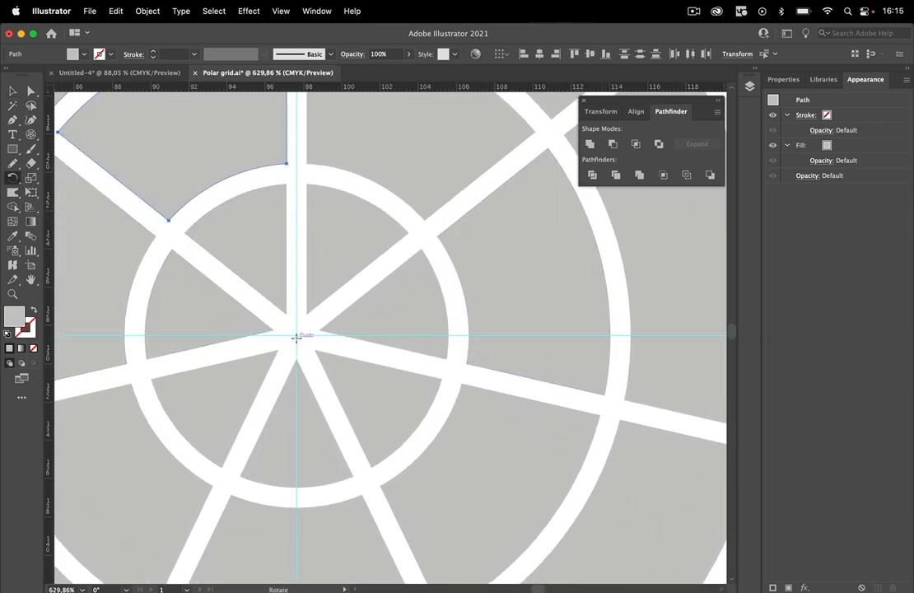
key("z")
left_click_drag(441, 255, 311, 351)
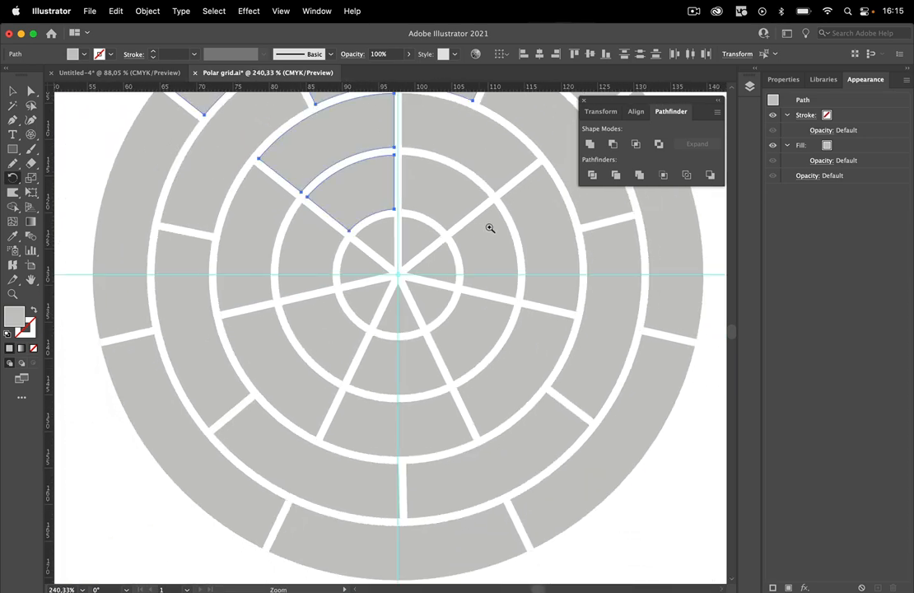
left_click_drag(489, 227, 449, 226)
left_click_drag(490, 187, 395, 334)
left_click_drag(271, 213, 352, 204)
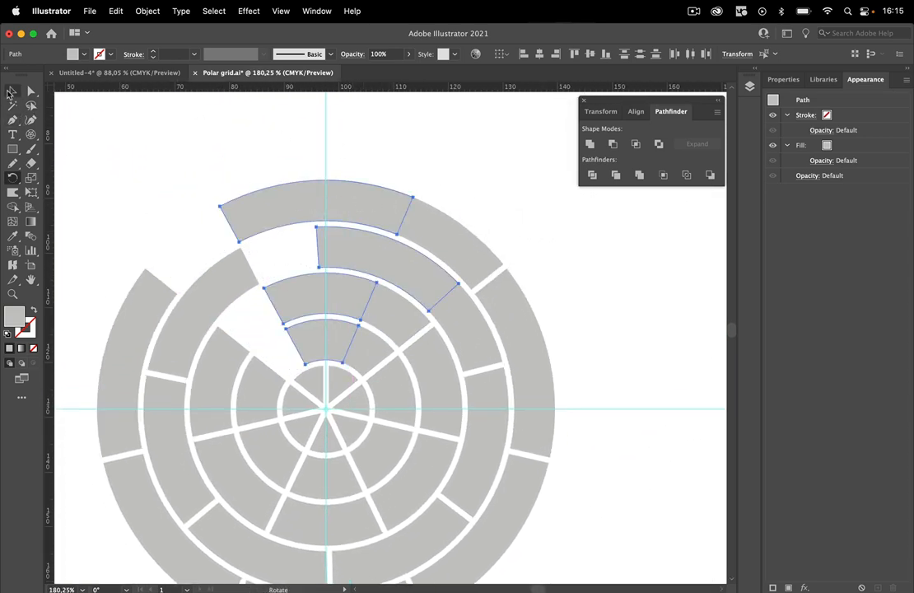
Examine how each rotated segment overlaps its neighbour by selecting the segments one by one in all four rings.
left_click(10, 92)
left_click(435, 153)
left_click(367, 210)
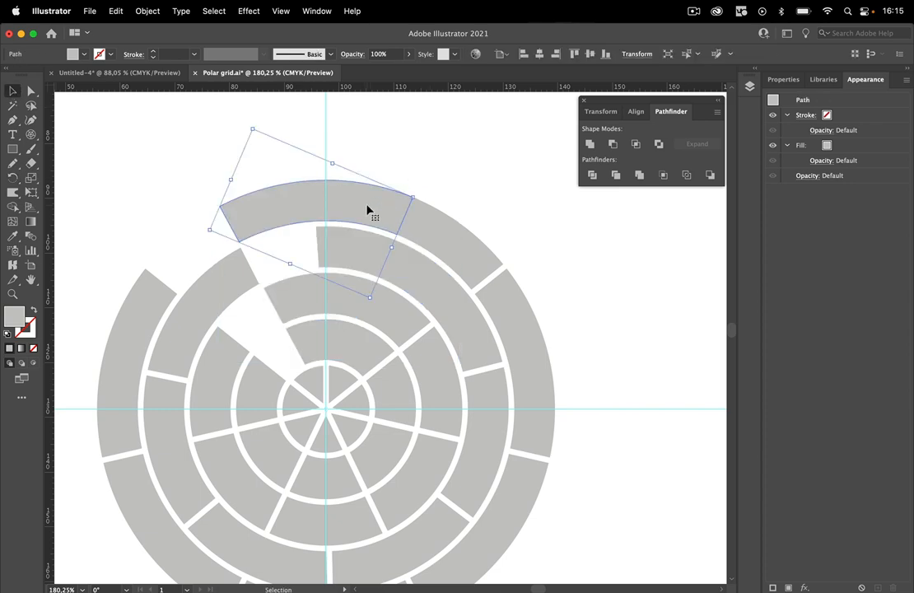
left_click(460, 245)
left_click(408, 275)
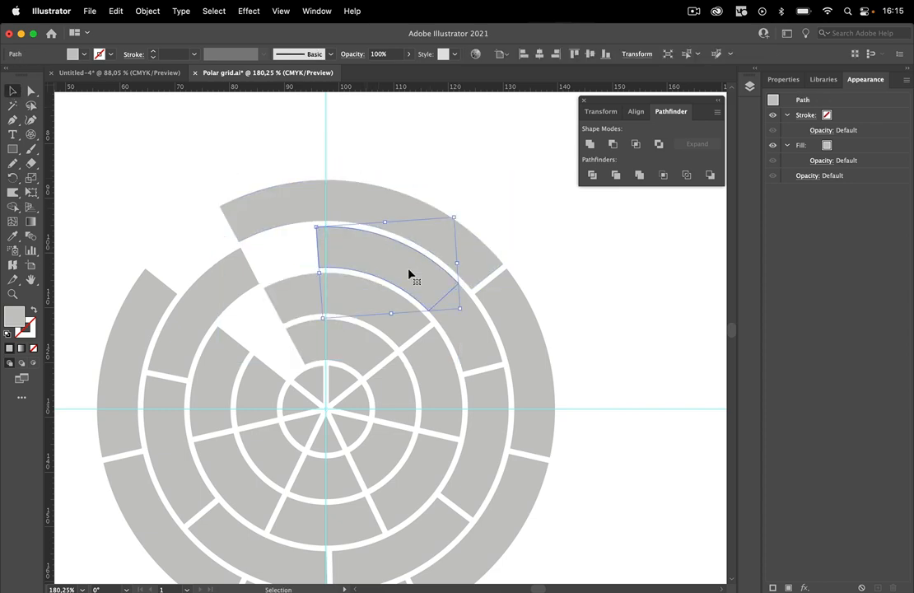
left_click(401, 312)
left_click(310, 297)
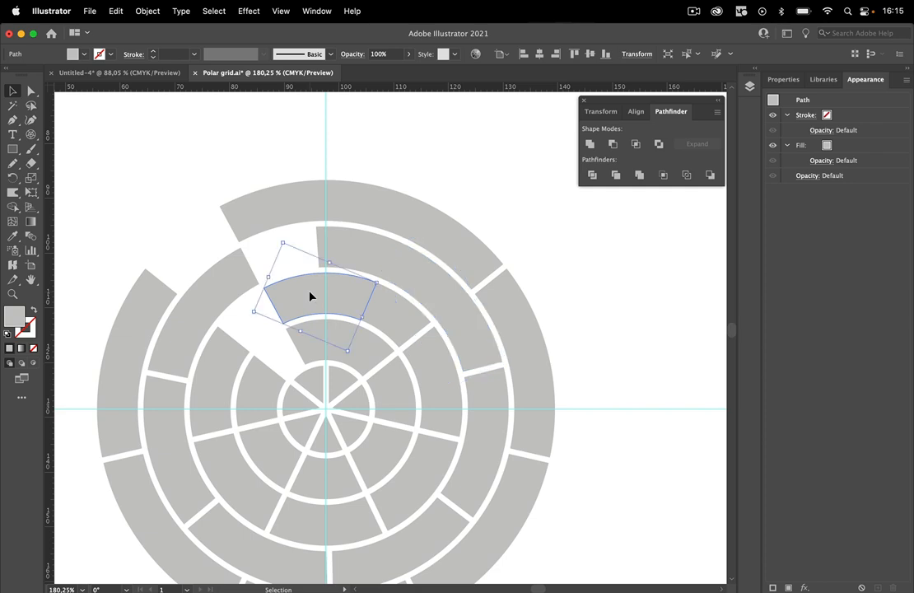
left_click(401, 320)
left_click(318, 341)
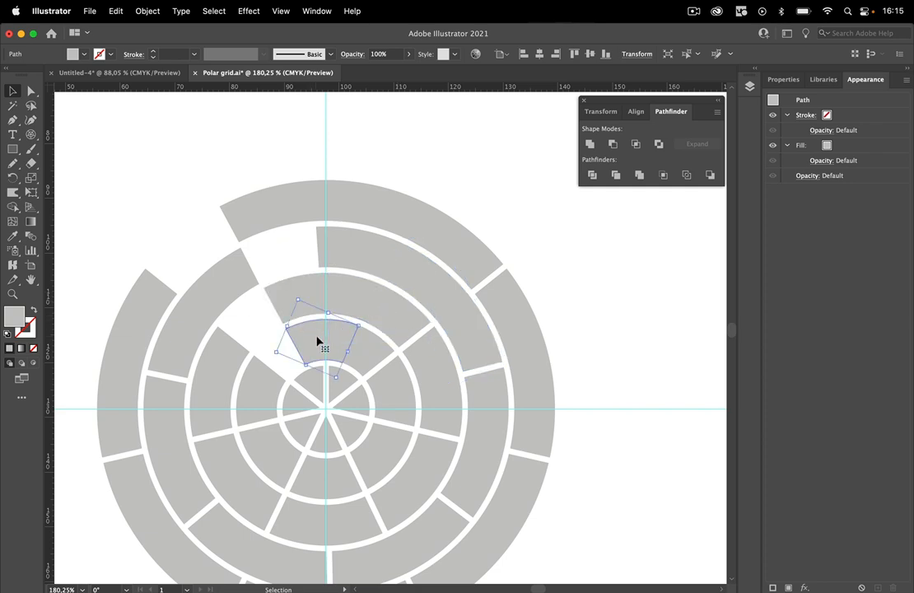
left_click(376, 349)
Place three copies of the overlapping segment set in the empty area beside the circular grid.
scroll(486, 239, "down", 5)
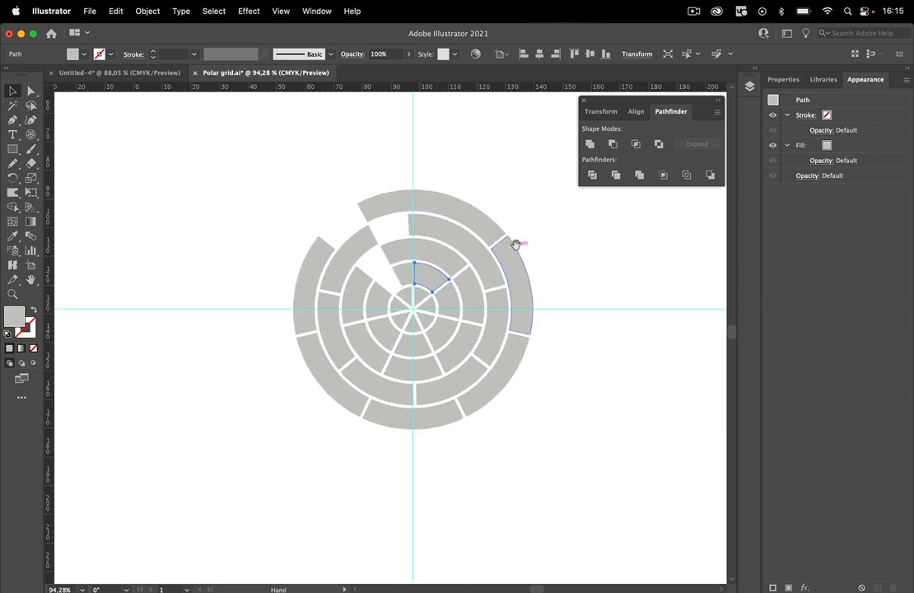
left_click_drag(516, 245, 373, 307)
left_click_drag(253, 227, 503, 314)
left_click_drag(501, 375, 282, 355)
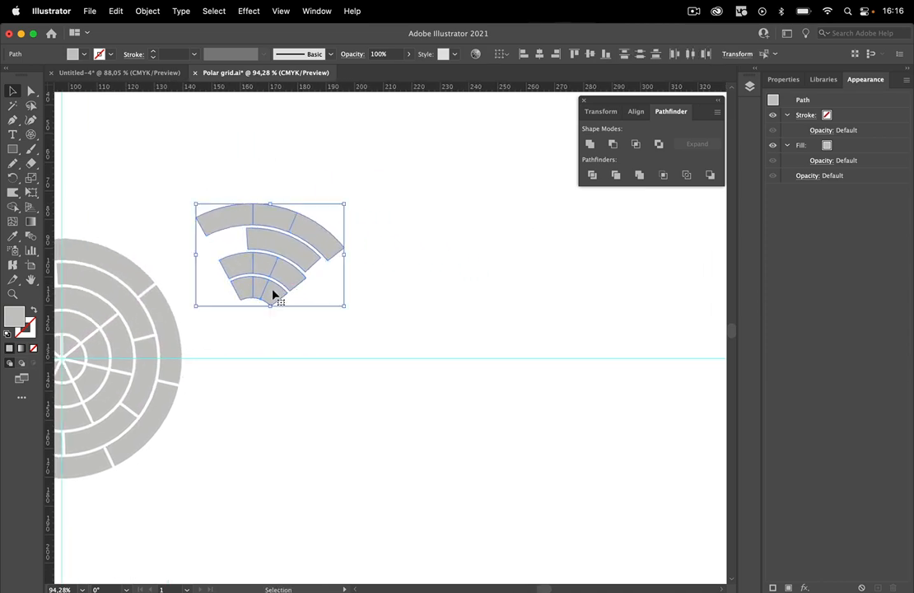
left_click_drag(282, 294, 408, 425)
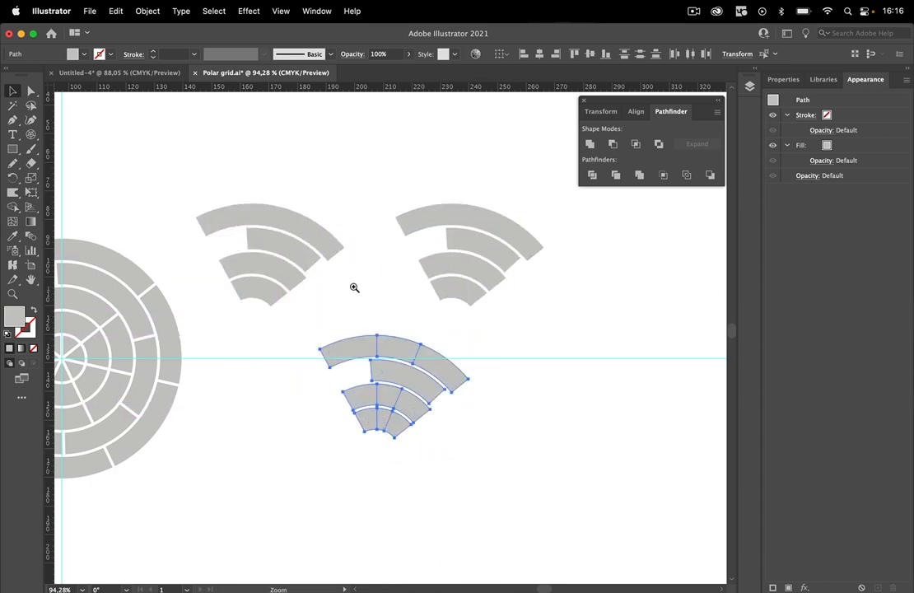
Duplicate the lower copied segment set sideways to make a fourth set, and clear the selection.
left_click_drag(355, 288, 464, 308)
left_click_drag(387, 218, 182, 192)
left_click_drag(253, 374, 581, 382)
key("a")
left_click_drag(173, 279, 436, 398)
key("v")
left_click(316, 337)
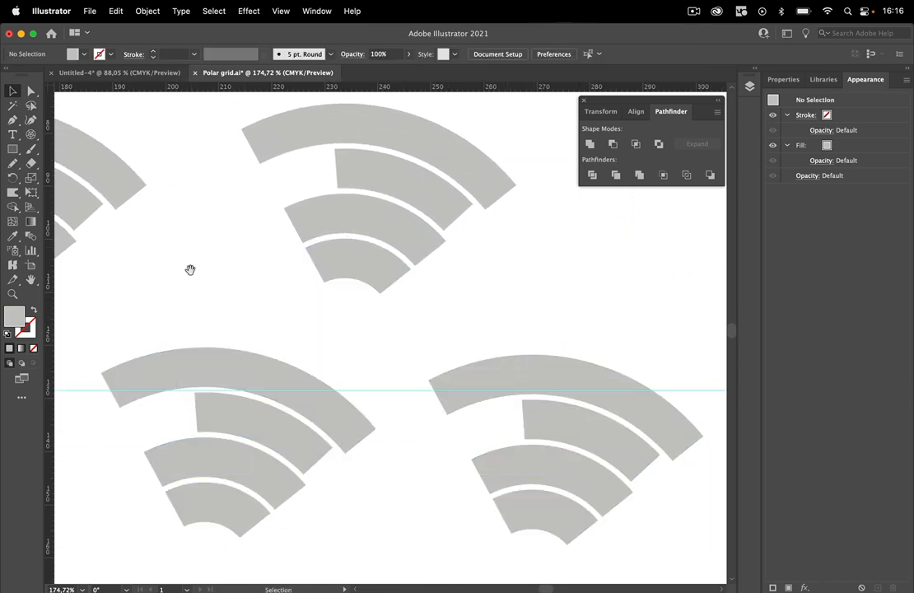
Merge the overlapping pieces of the outer and two inner arcs in the first copy with the Shape Builder tool.
left_click_drag(191, 268, 552, 380)
left_click_drag(249, 172, 484, 428)
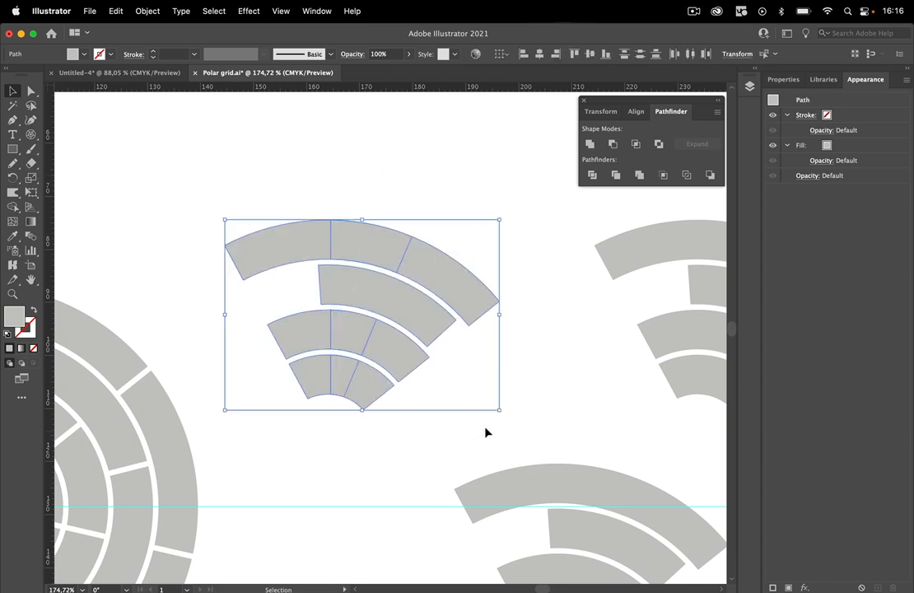
left_click(15, 208)
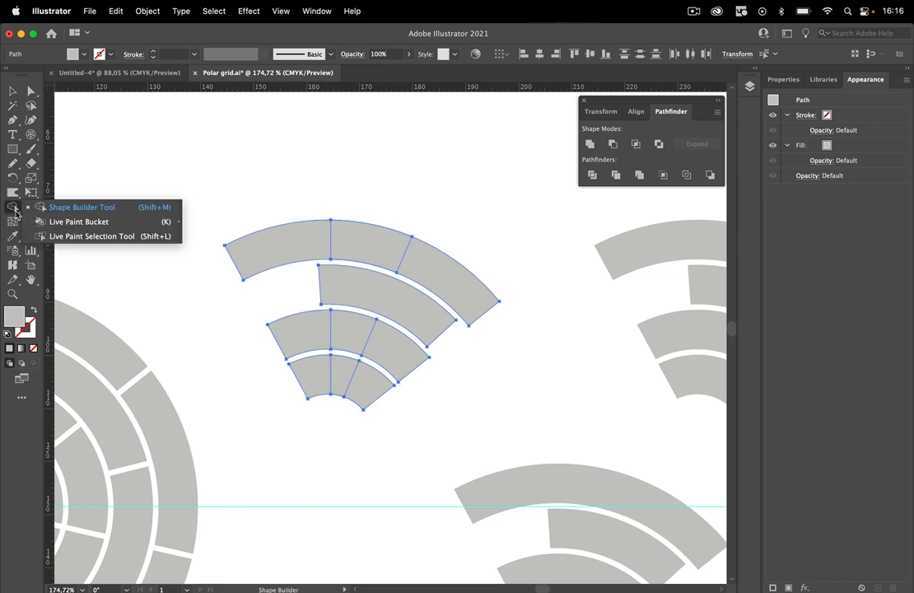
left_click(66, 208)
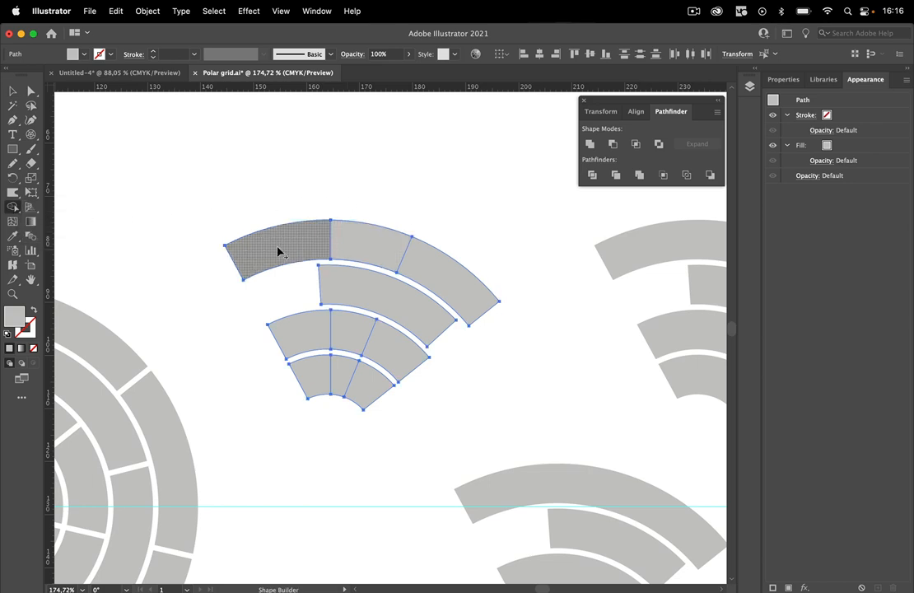
mouse_move(282, 249)
left_mouse_down()
mouse_move(331, 243)
mouse_move(414, 257)
mouse_move(436, 274)
left_mouse_up()
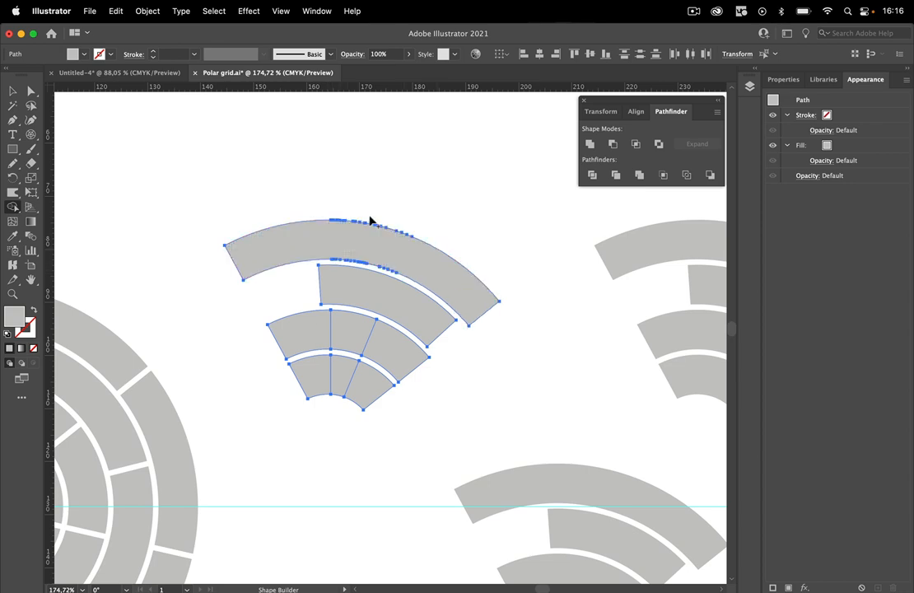
left_click_drag(320, 330, 398, 352)
left_click_drag(327, 381, 374, 385)
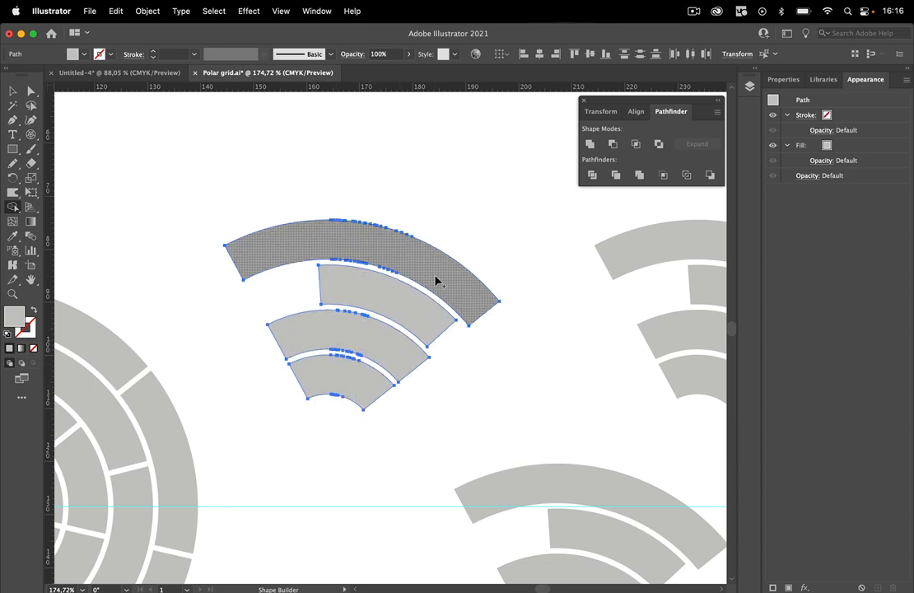
left_click(12, 91)
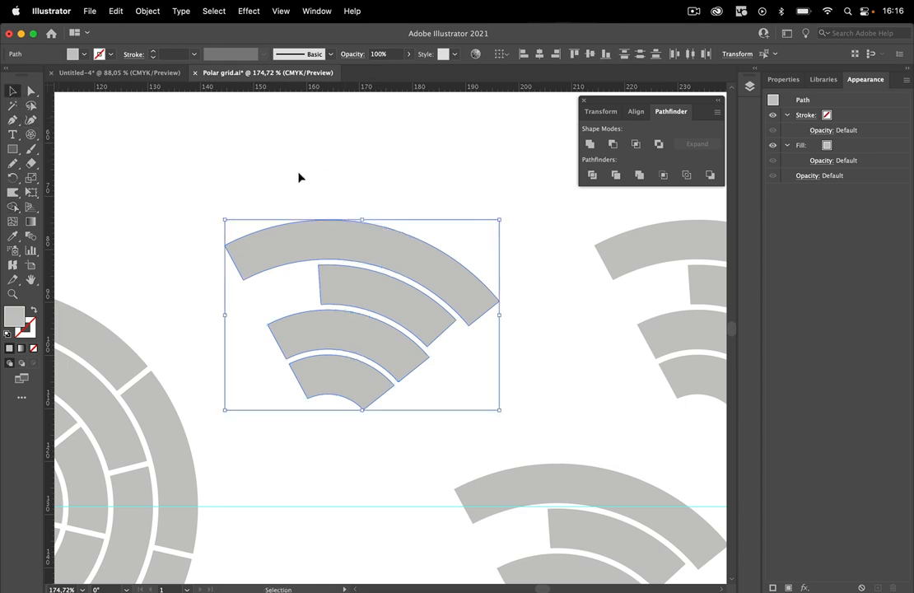
Examine the overlapping pieces of the second segment set in outline view, and return to the normal preview.
scroll(299, 178, "right", 10)
left_click(284, 232)
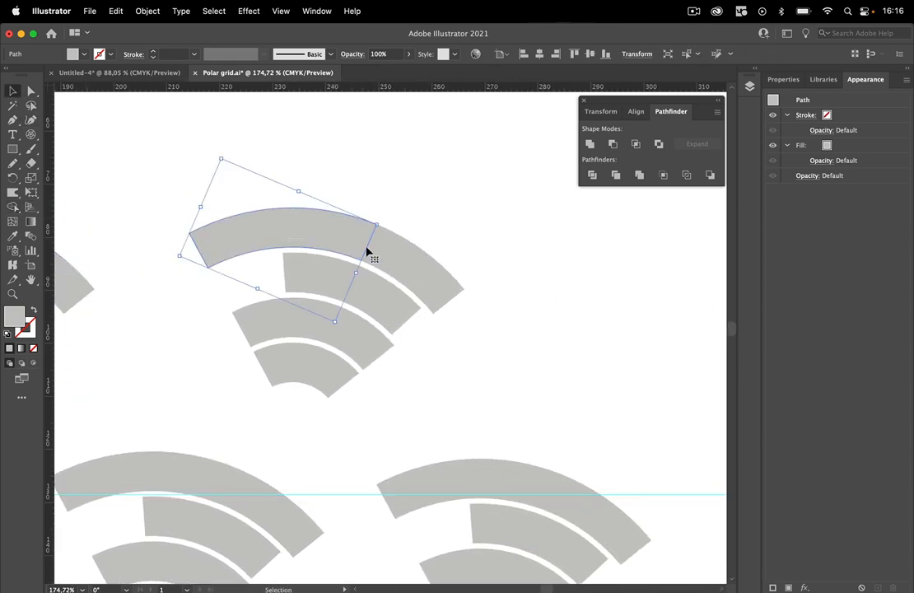
left_click(409, 270)
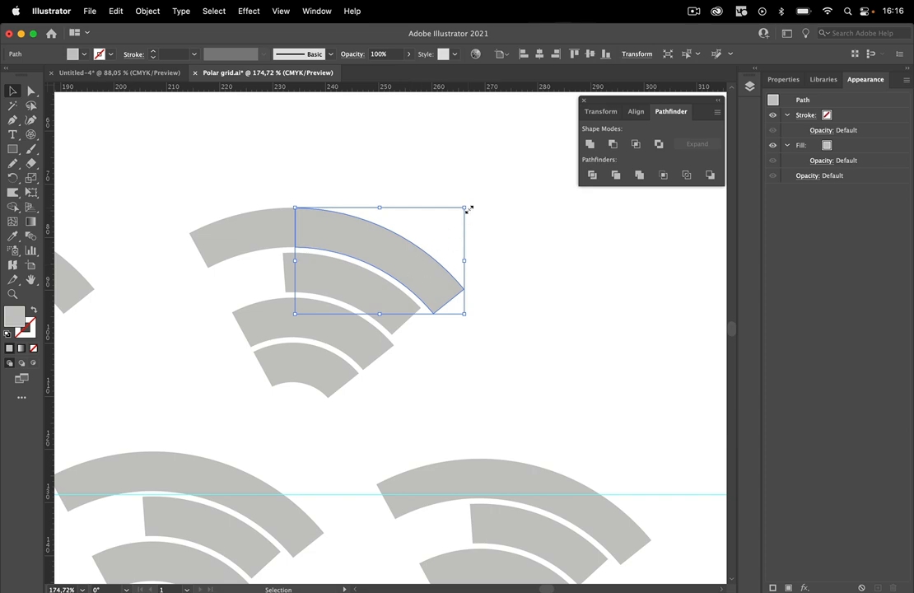
left_click(429, 172)
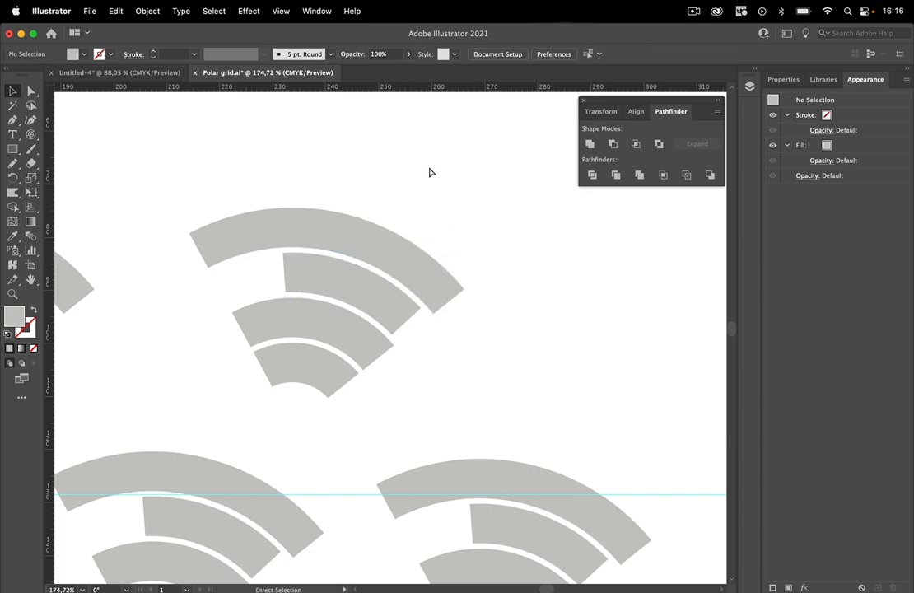
key("ctrl+y")
left_click(372, 225)
left_click_drag(432, 235, 369, 265)
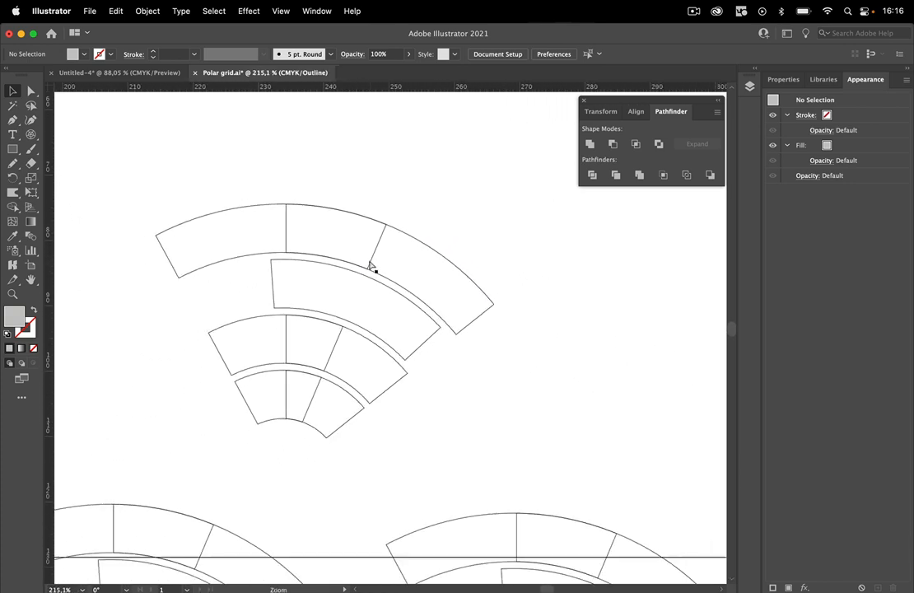
key("ctrl+y")
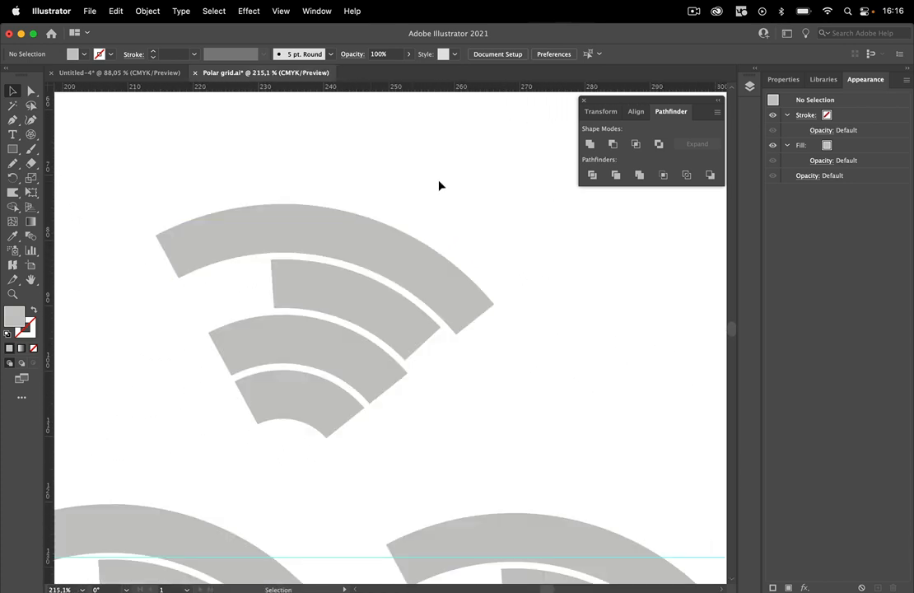
Turn the second segment set into a Live Paint group and expand it into regular shapes.
left_click_drag(181, 176, 506, 454)
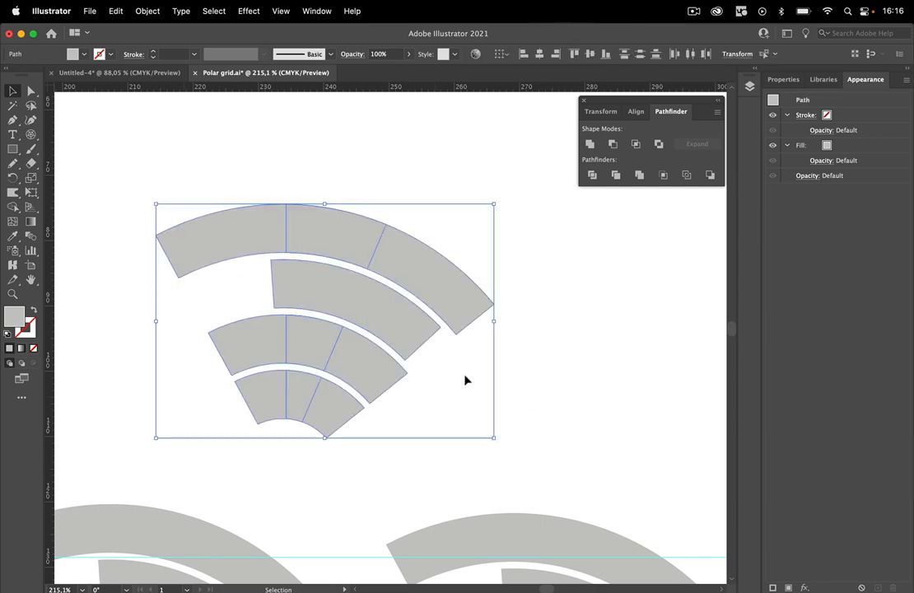
left_click(14, 208)
left_click(78, 222)
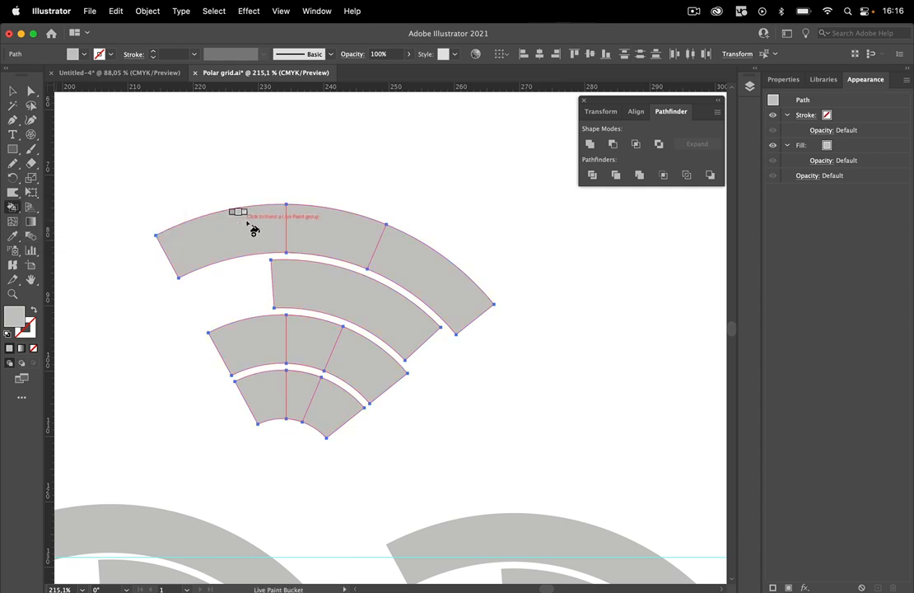
left_click(254, 235)
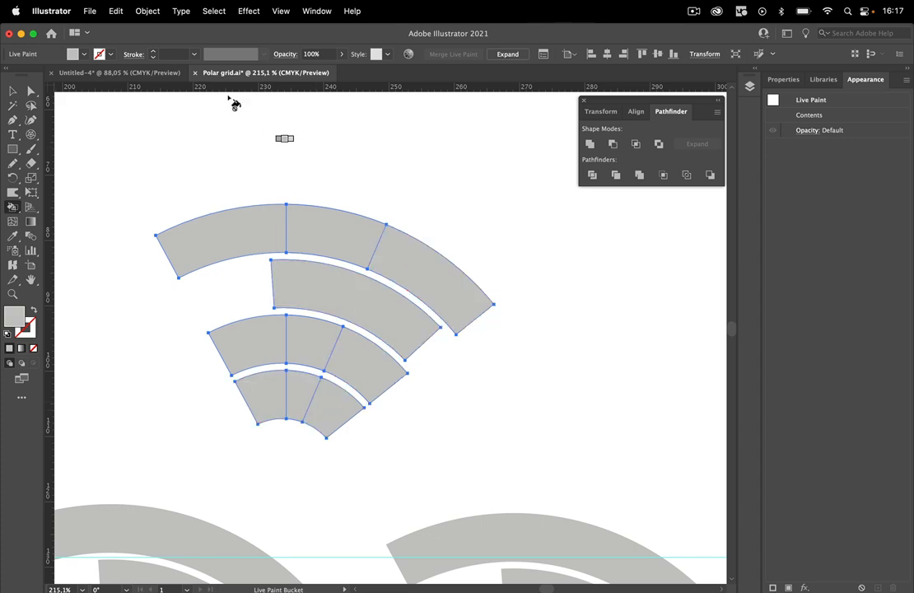
key("v")
left_click(12, 91)
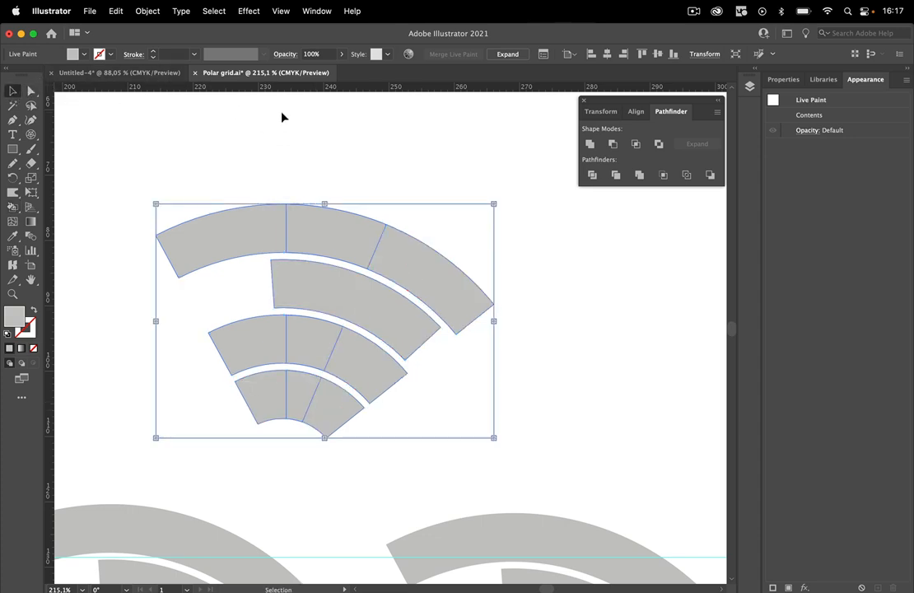
left_click(507, 54)
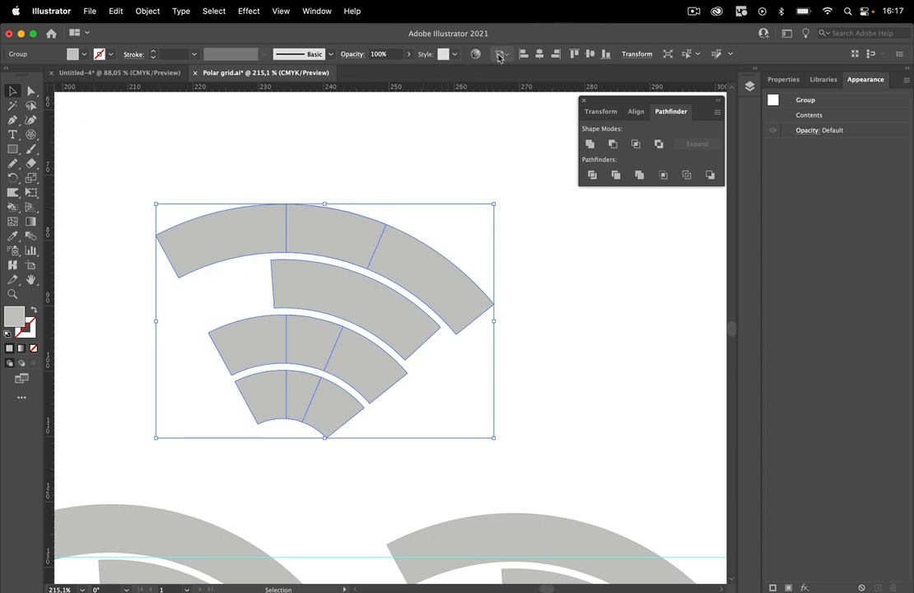
left_click(367, 210)
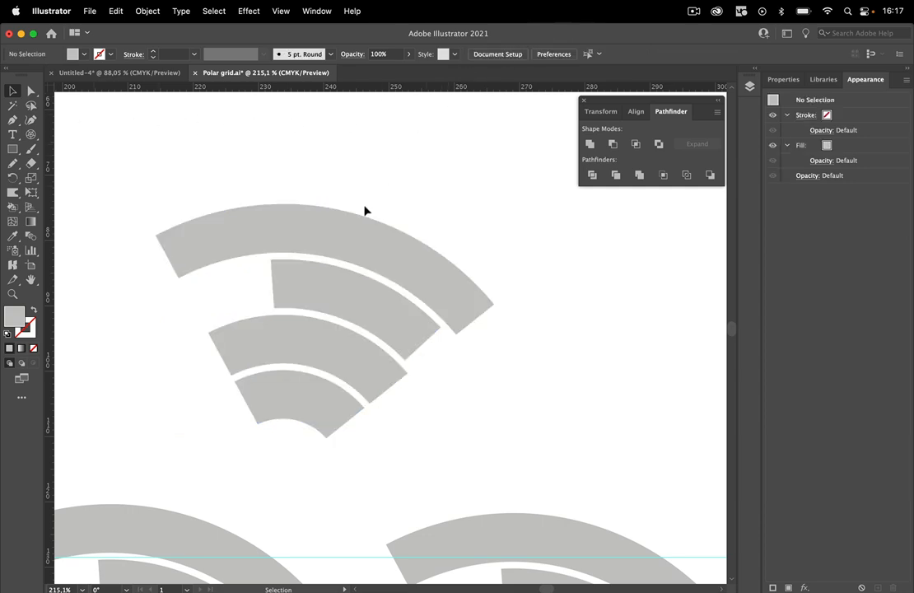
Merge the expanded group's adjoining pieces into whole arcs with the Pathfinder Merge operation.
left_click(345, 240)
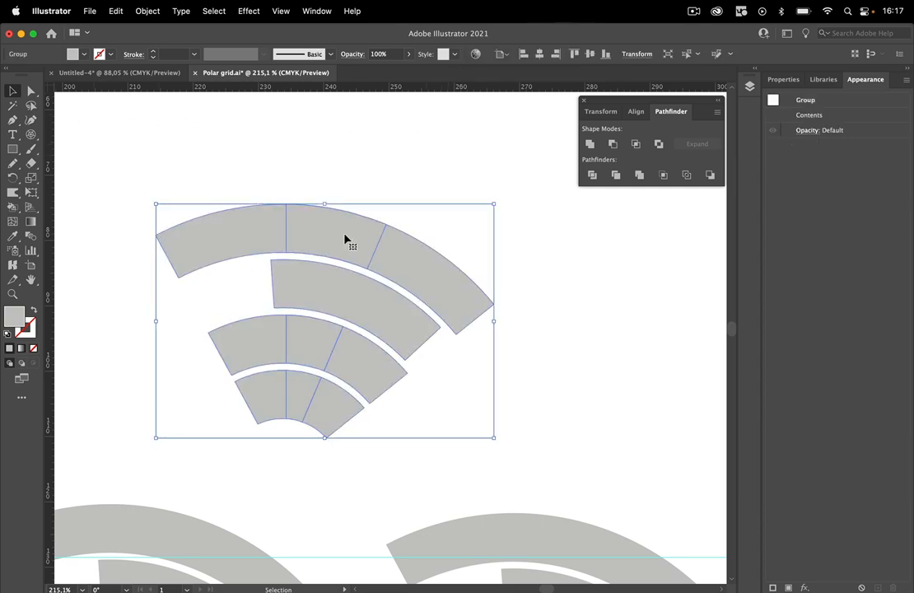
left_click(639, 175)
key("a")
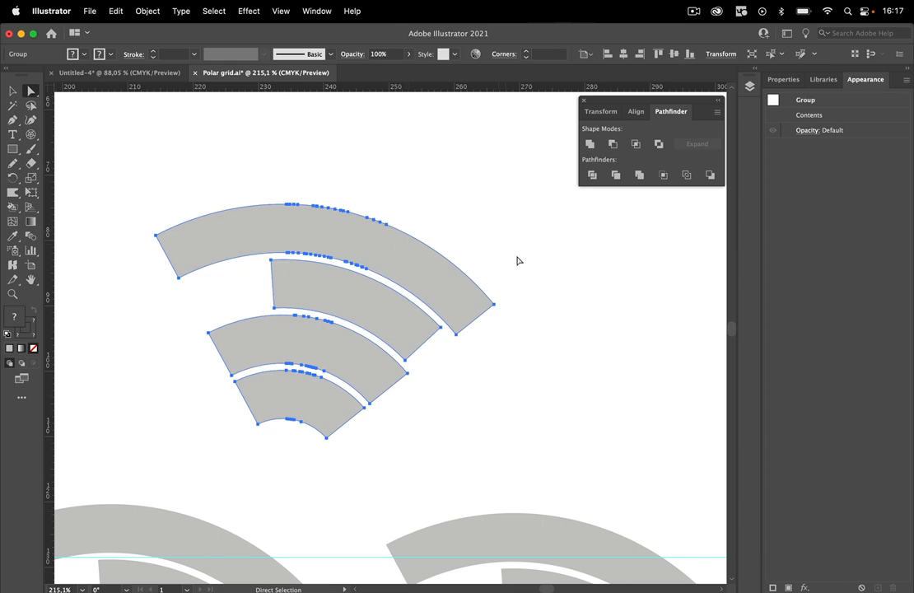
Try to combine all the pieces of the third segment set at once with the Pathfinder Unite operation.
left_click_drag(557, 355, 451, 226)
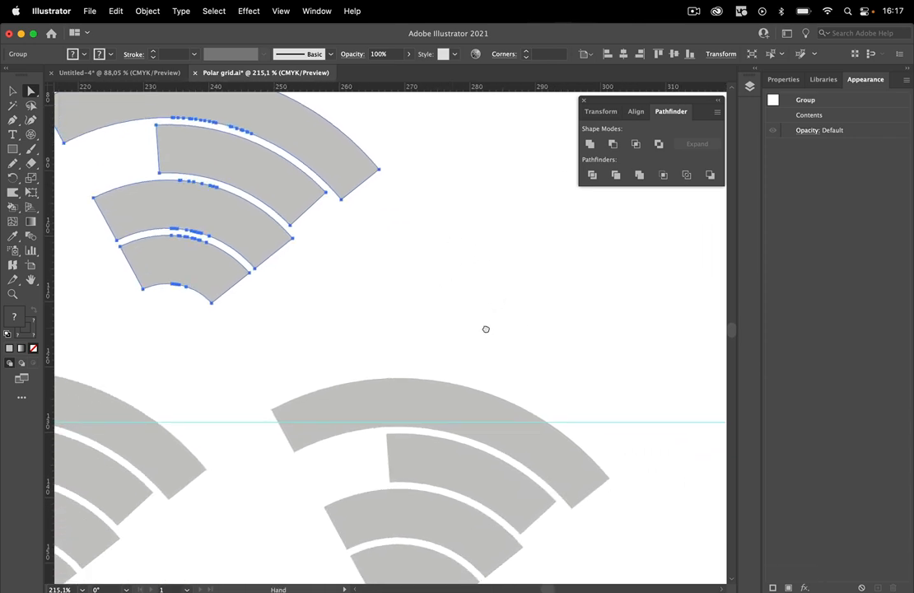
left_click_drag(485, 331, 390, 162)
left_click(12, 91)
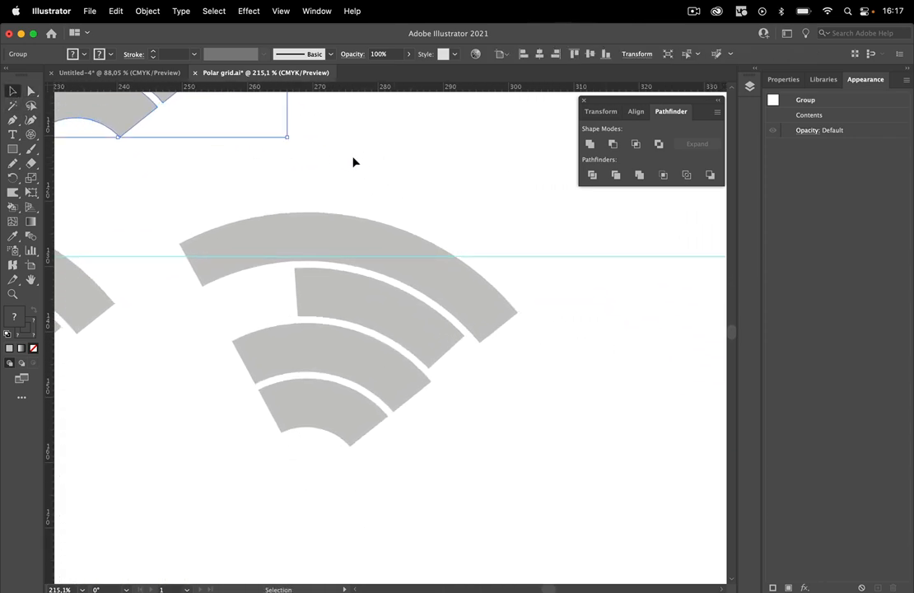
left_click(311, 202)
left_click_drag(310, 202, 560, 255)
left_click_drag(352, 222, 470, 234)
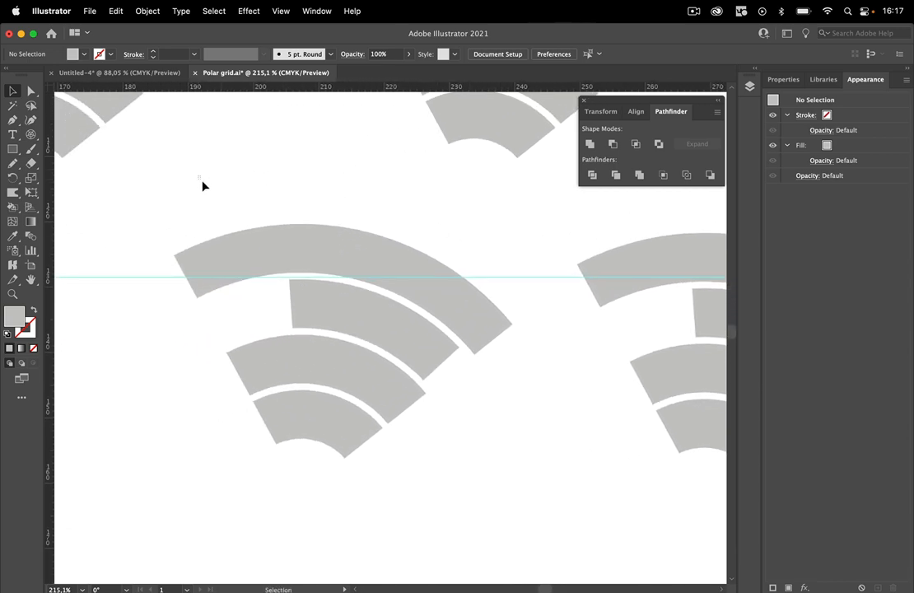
left_click_drag(198, 178, 494, 461)
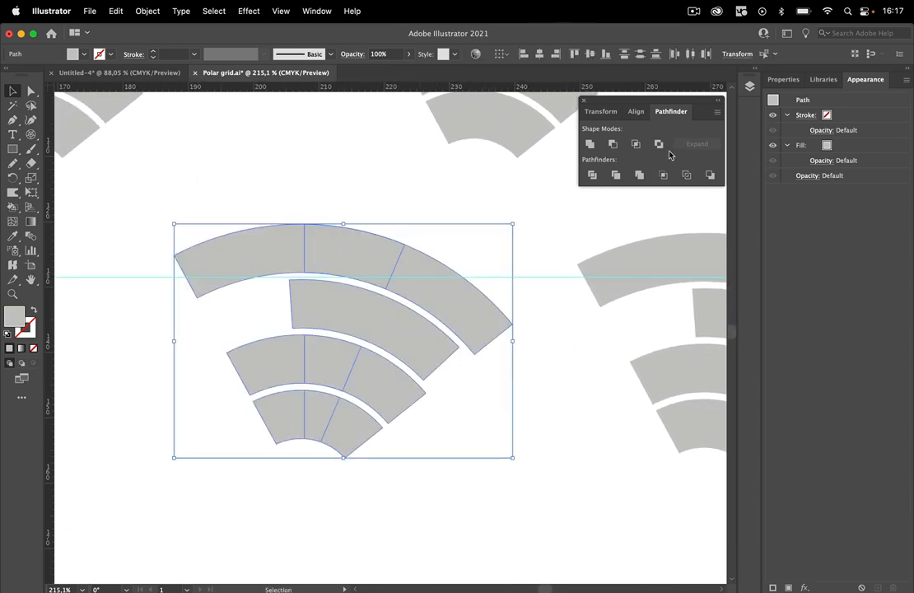
left_click(589, 145)
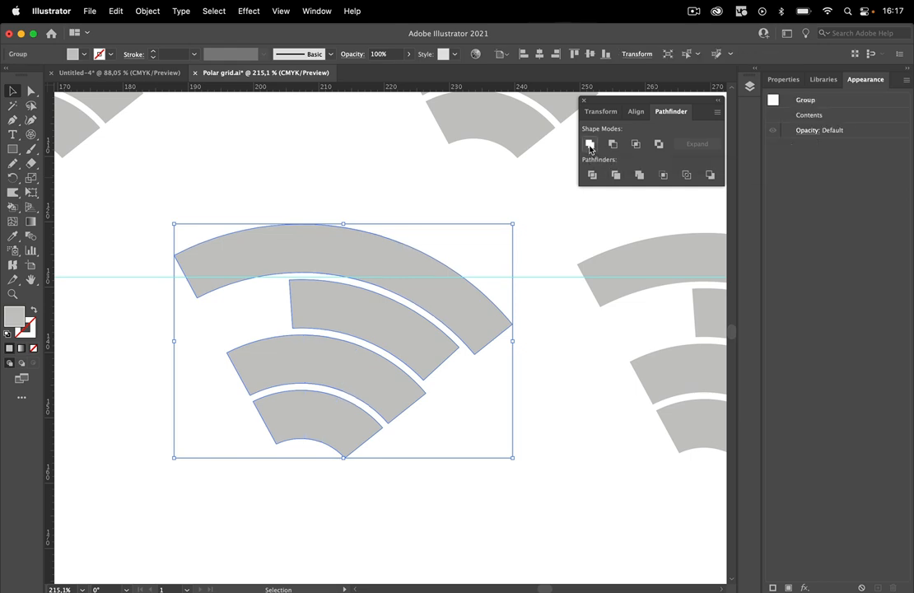
Inspect the anchor points of the united arcs in the third segment set, and undo the unite.
left_click(31, 92)
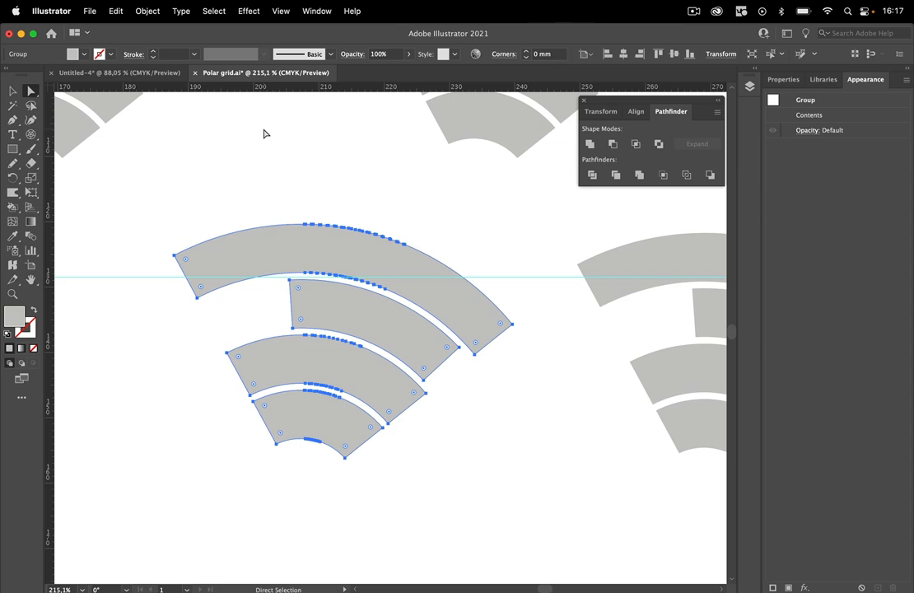
key("v")
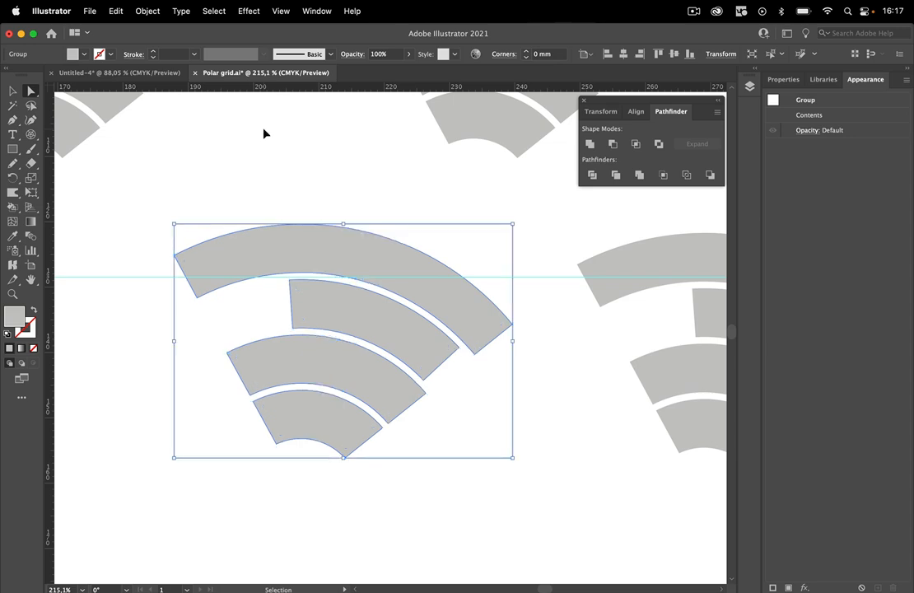
key("a")
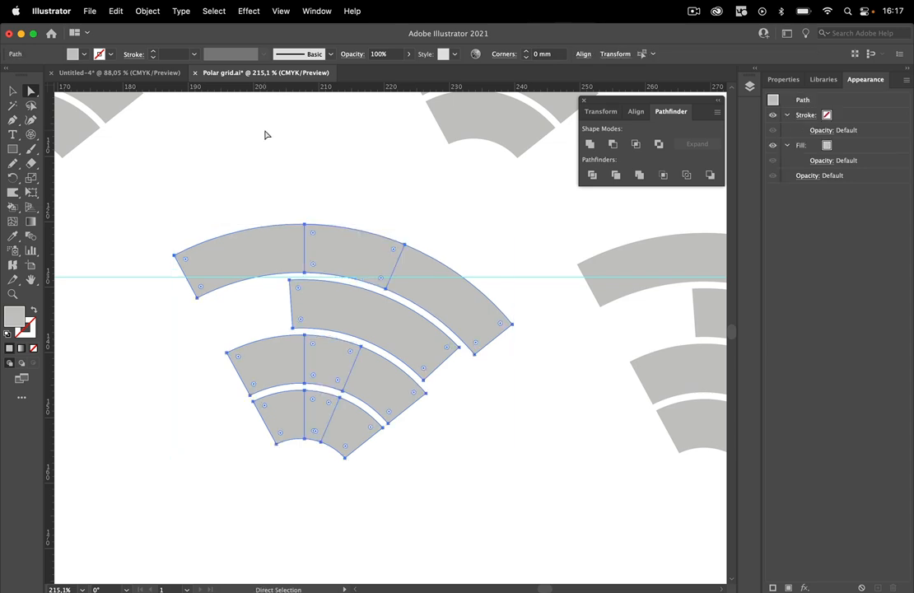
Try to unite only the outer arc's overlapping pieces in the third set, inspect the anchor points, and undo the unite.
key("v")
left_click(321, 171)
left_click_drag(271, 196, 475, 253)
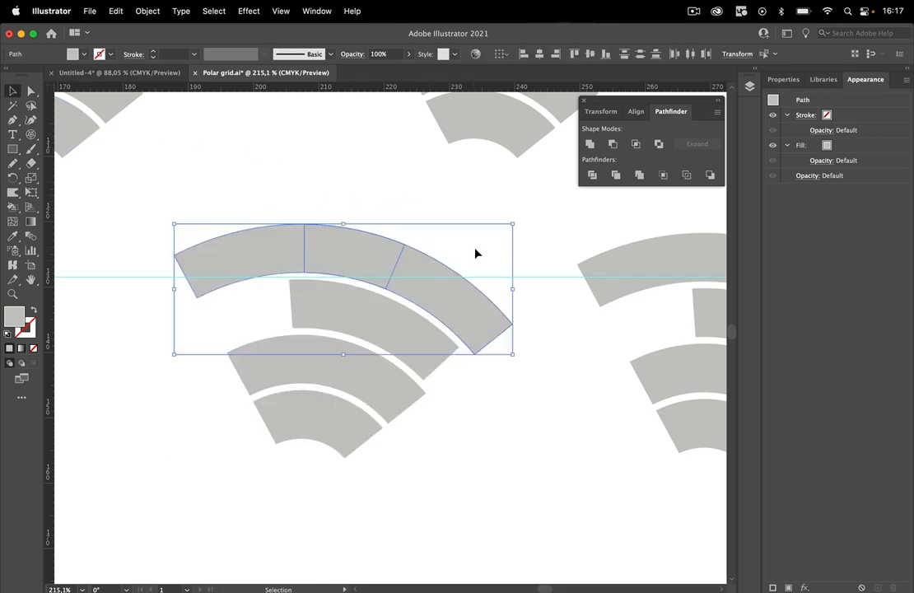
left_click(591, 144)
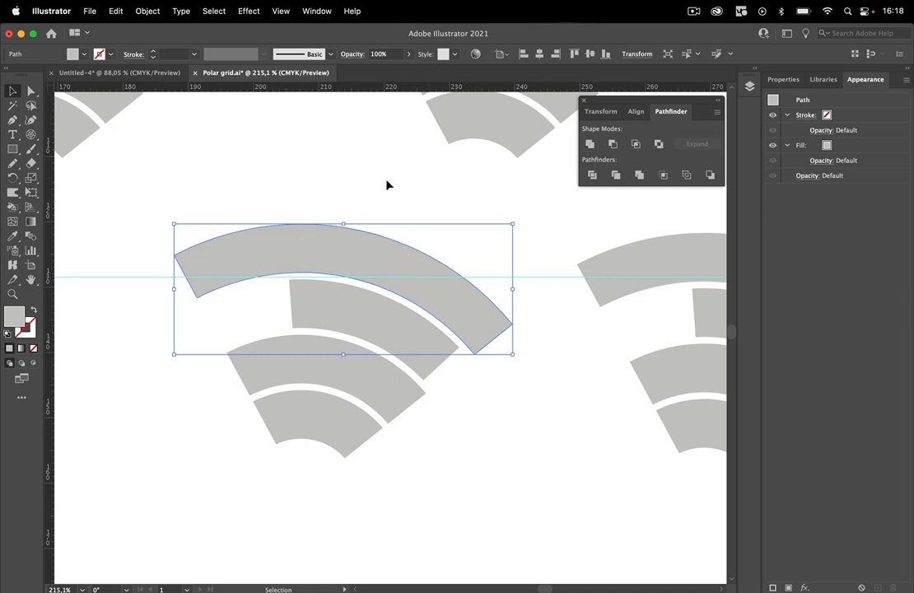
left_click(31, 92)
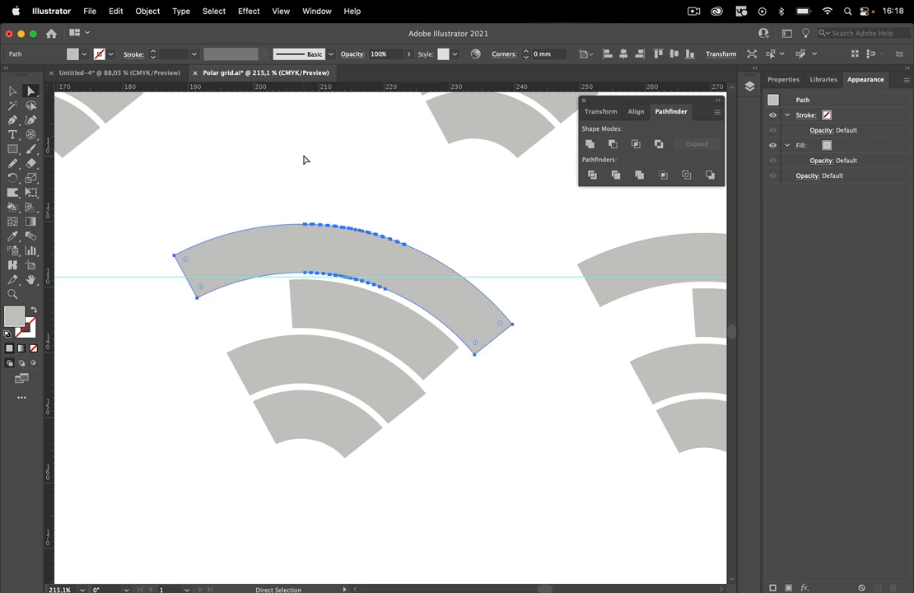
key("super+z")
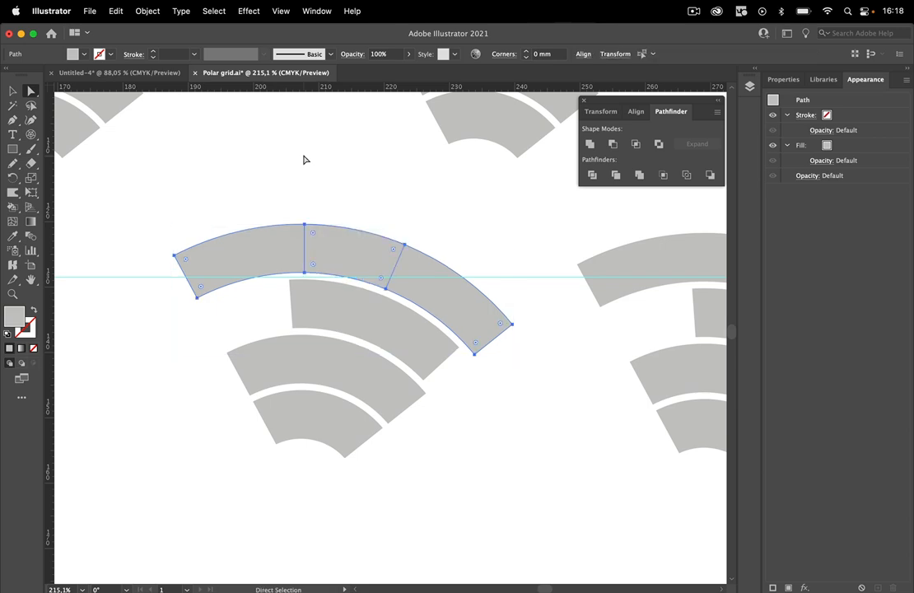
Enable Remove Redundant Points in the Pathfinder options, and undo the trial unite of the outer arc.
left_click(717, 114)
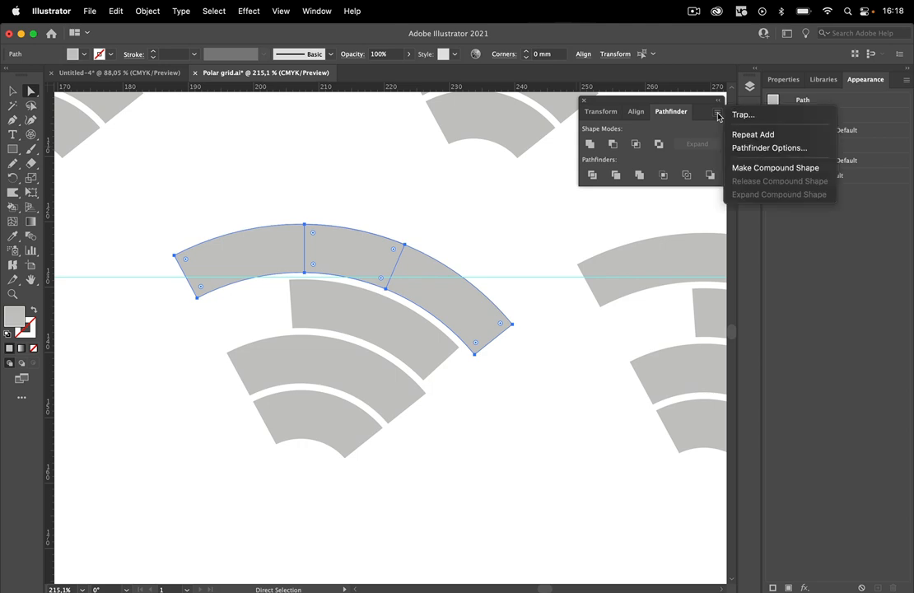
left_click(758, 148)
left_click_drag(675, 222, 429, 138)
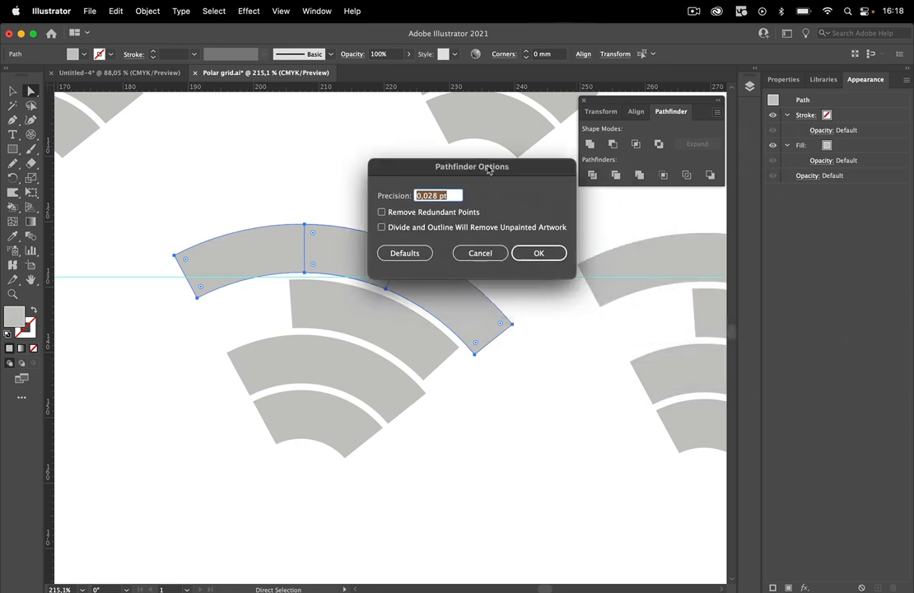
left_click(316, 185)
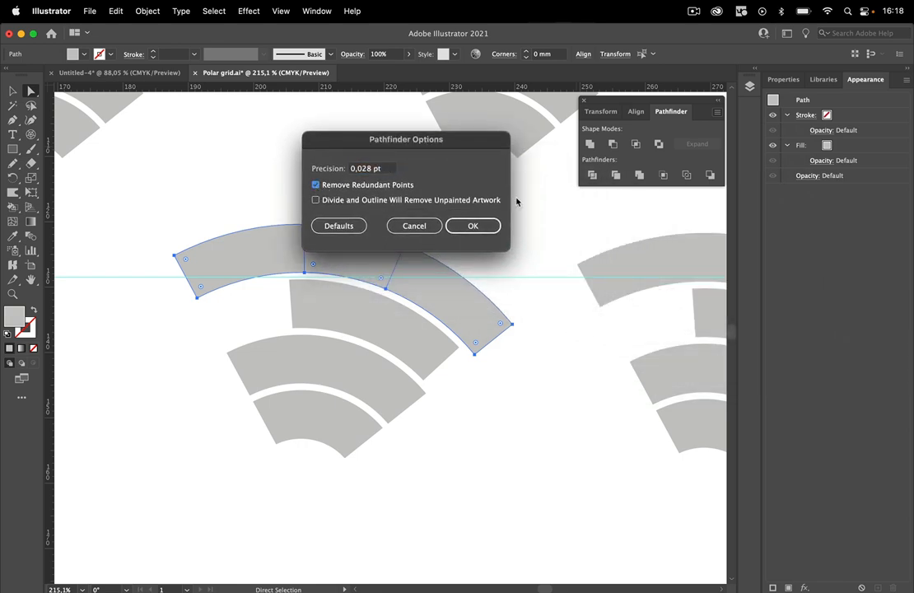
left_click(479, 229)
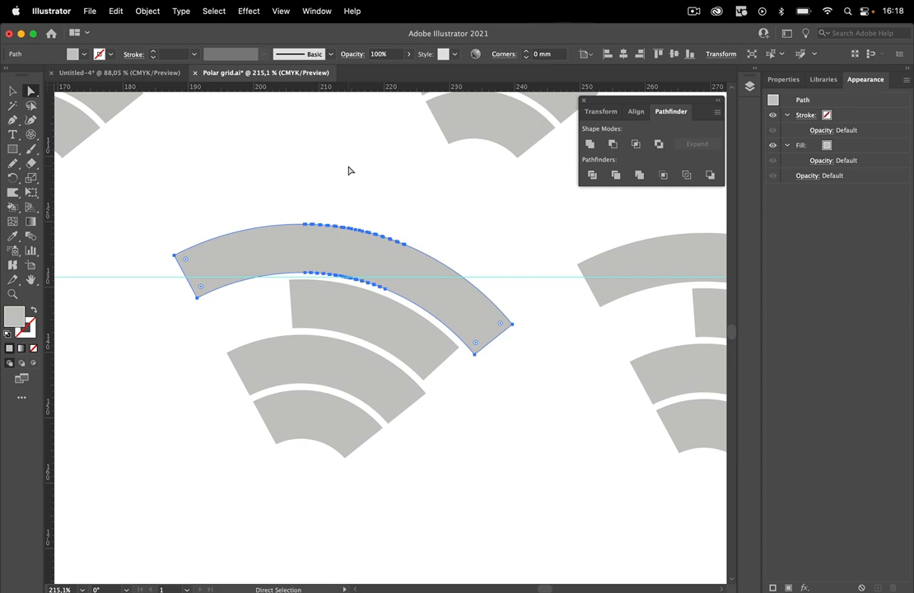
key("super+z")
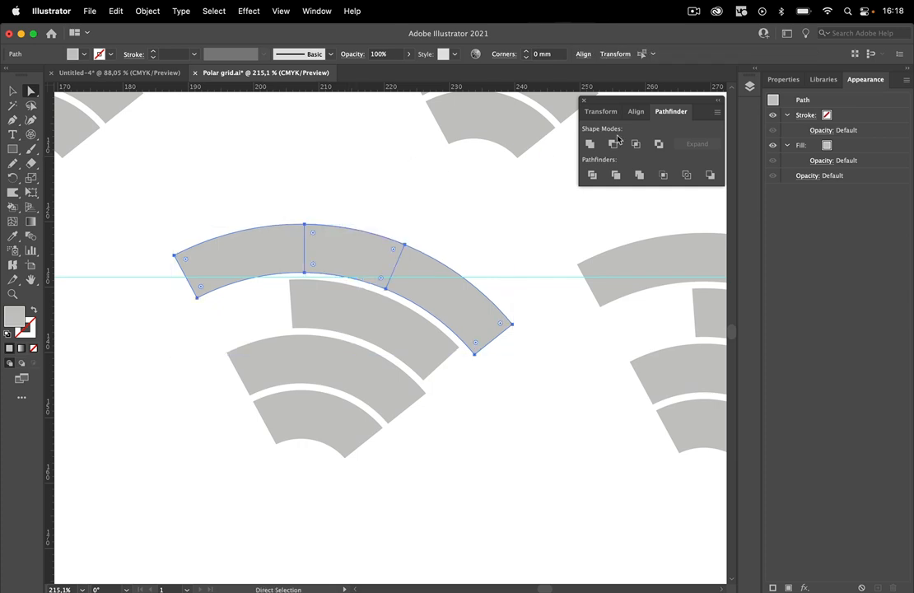
Set the Pathfinder precision to 0,001 pt and unite the outer arc's overlapping pieces.
left_click(718, 114)
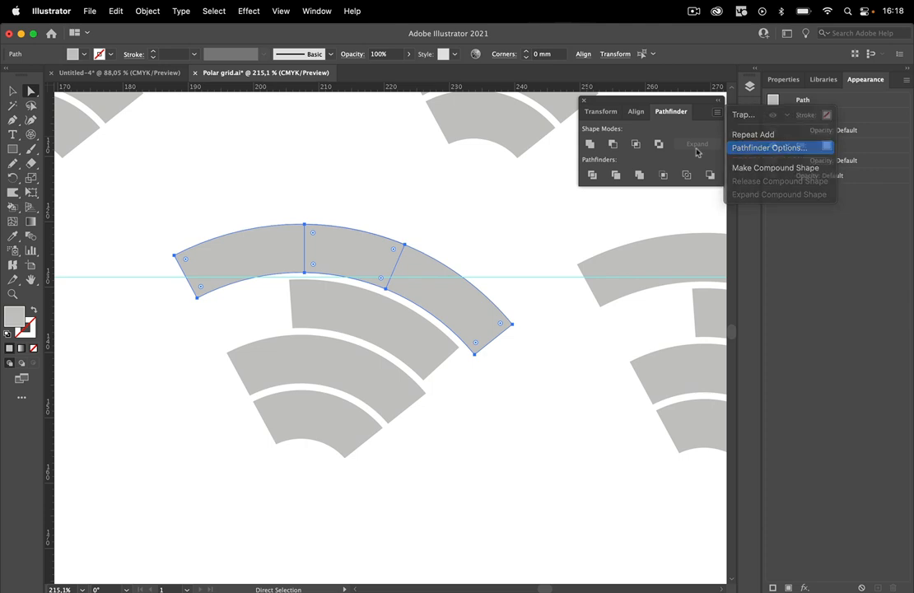
left_click(749, 146)
left_click(390, 168)
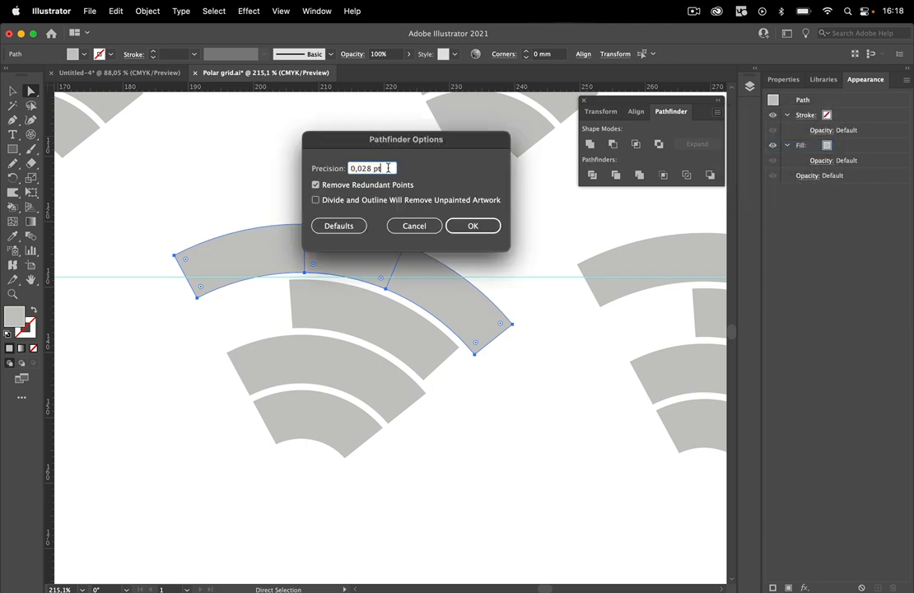
left_click_drag(390, 168, 316, 159)
type("0,002")
key("BackSpace")
type("1")
left_click(472, 228)
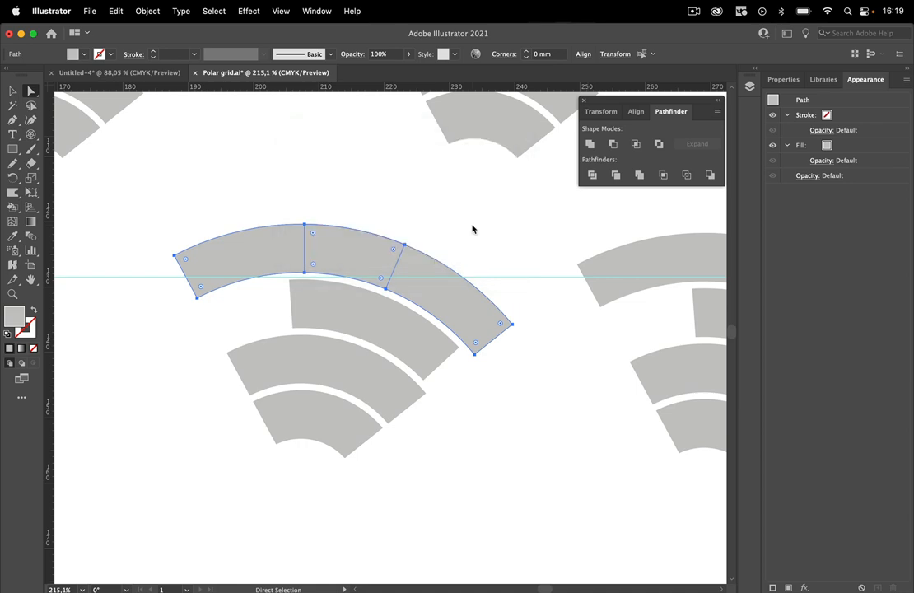
left_click(590, 143)
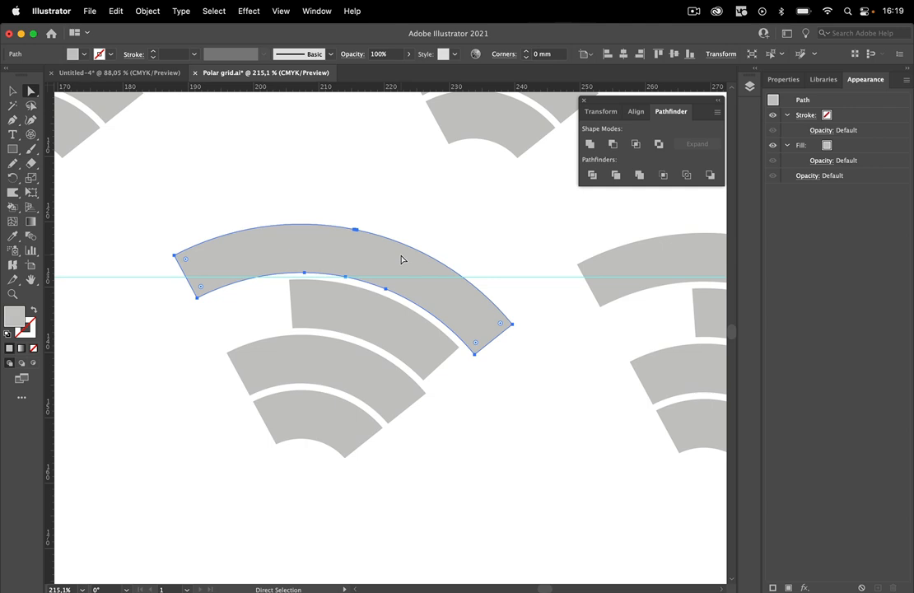
Fill the left overlapping piece of the third set's second-innermost arc with orange-red.
left_click(12, 91)
left_click(497, 477)
left_click(284, 371)
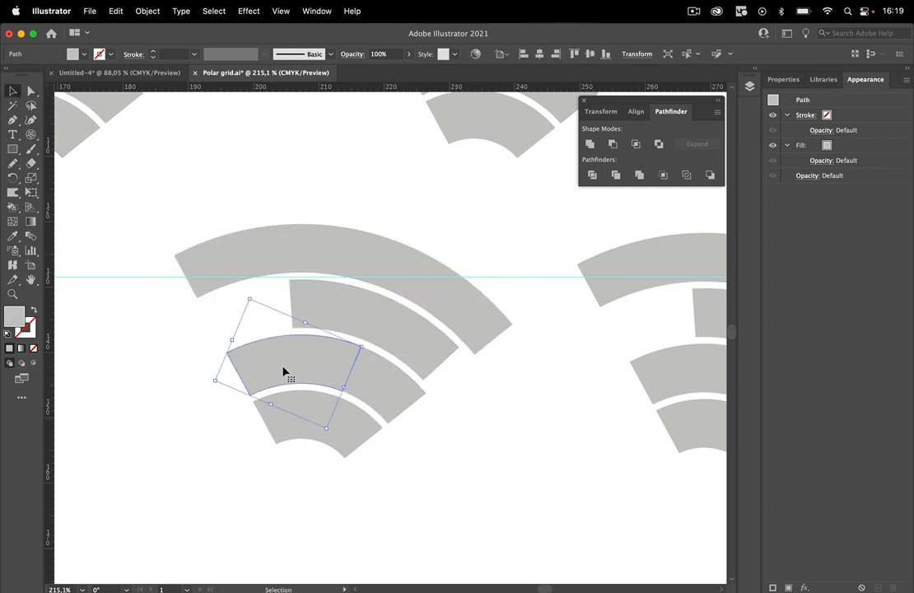
left_click(387, 392, "shift")
scroll(397, 387, "up", 6)
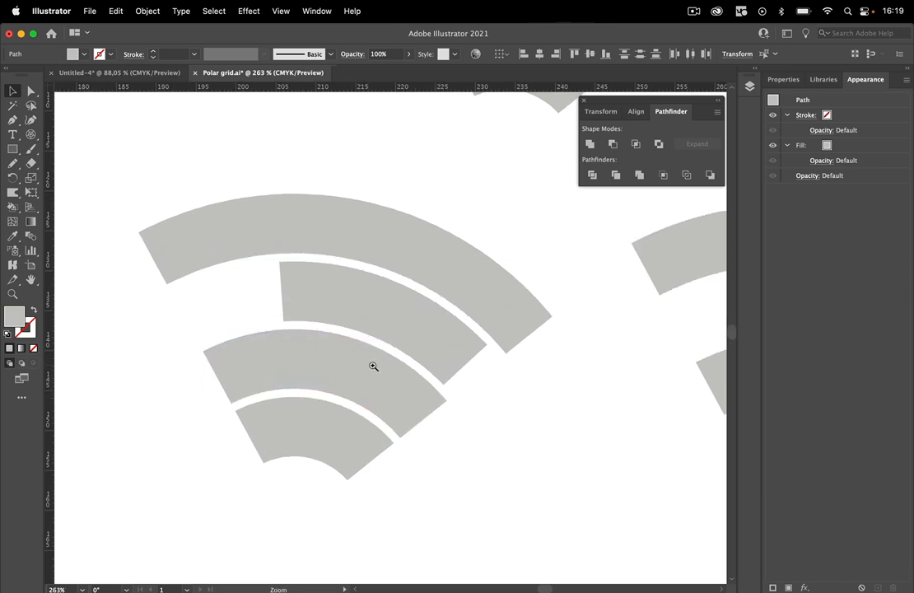
left_click_drag(387, 376, 437, 299)
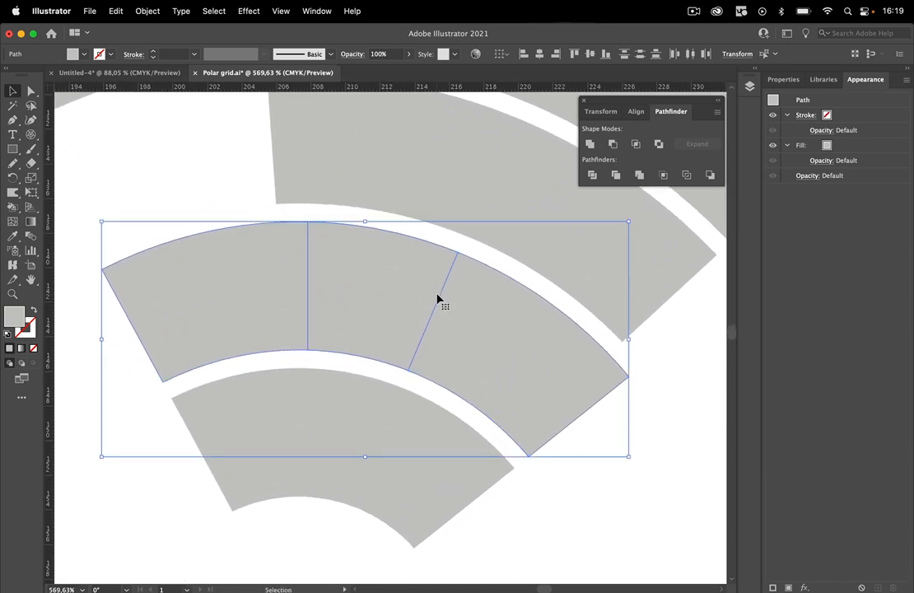
left_click(194, 106)
left_click(255, 243)
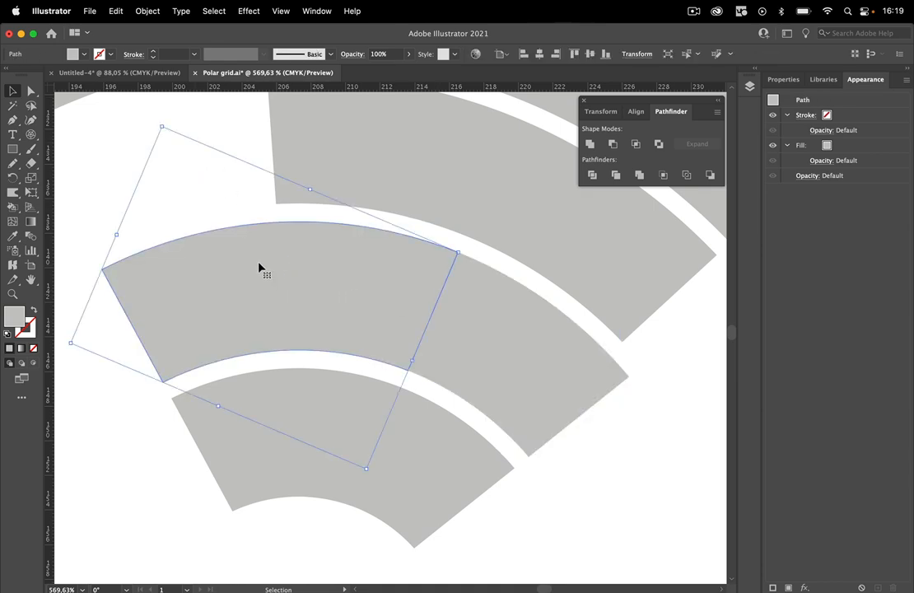
left_click(74, 52)
left_click(100, 73)
key("Escape")
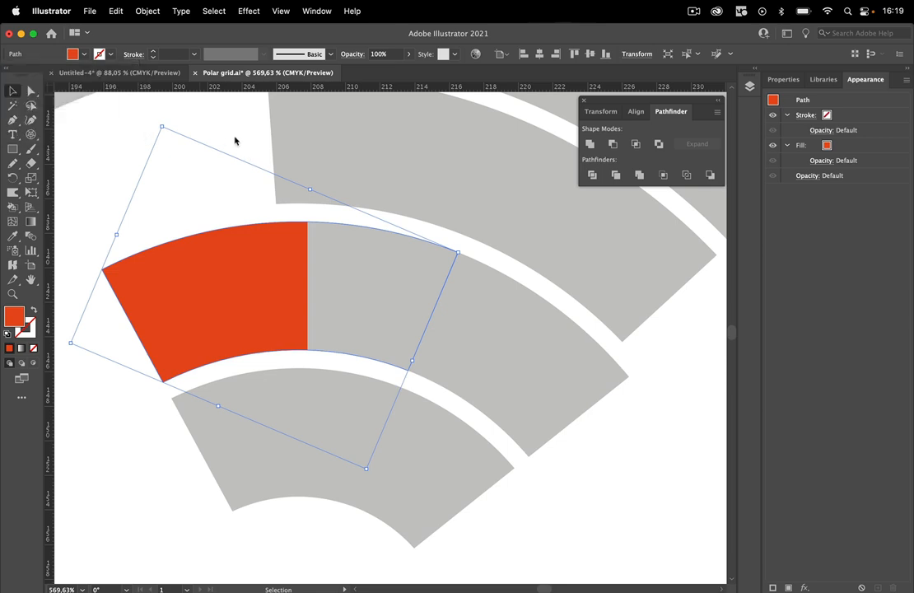
In outline view, cut the arc's right overlapping piece with the Scissors tool at both corners of the left piece's right end.
left_click(522, 384)
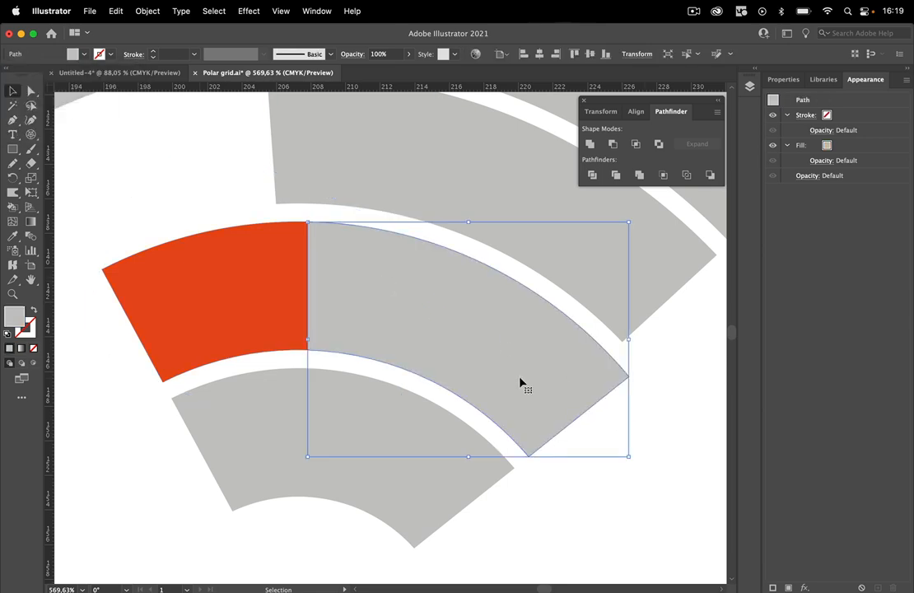
key("super+y")
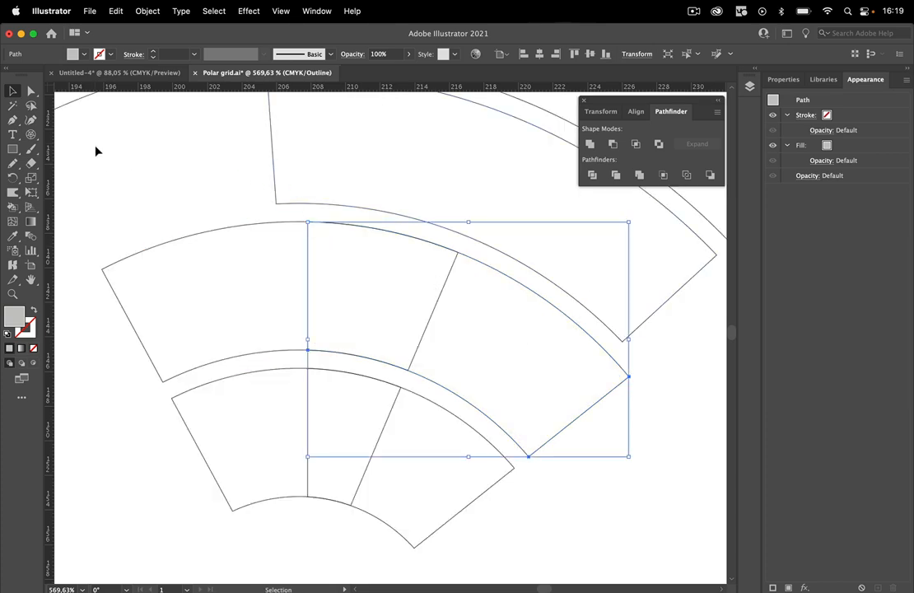
left_click(38, 155)
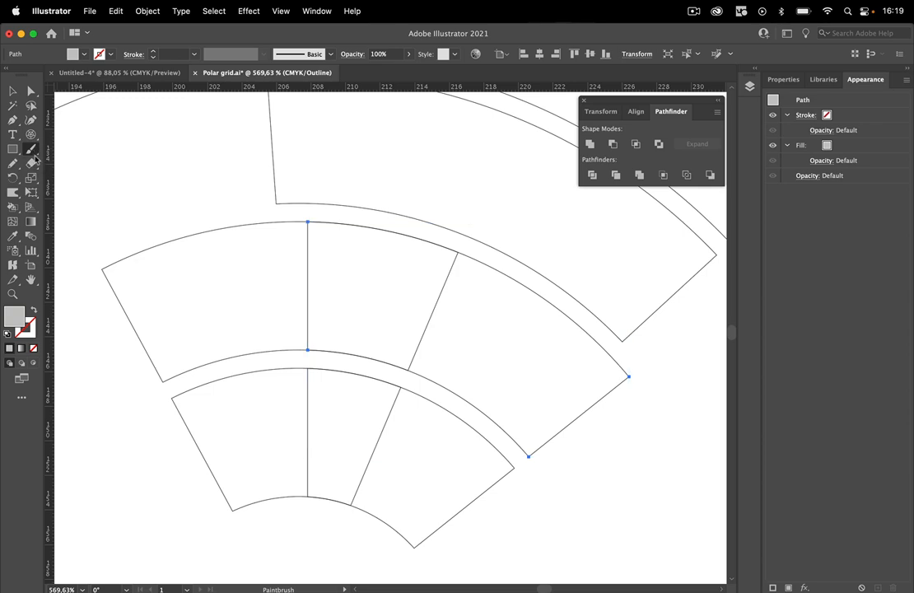
left_click_drag(31, 163, 84, 181)
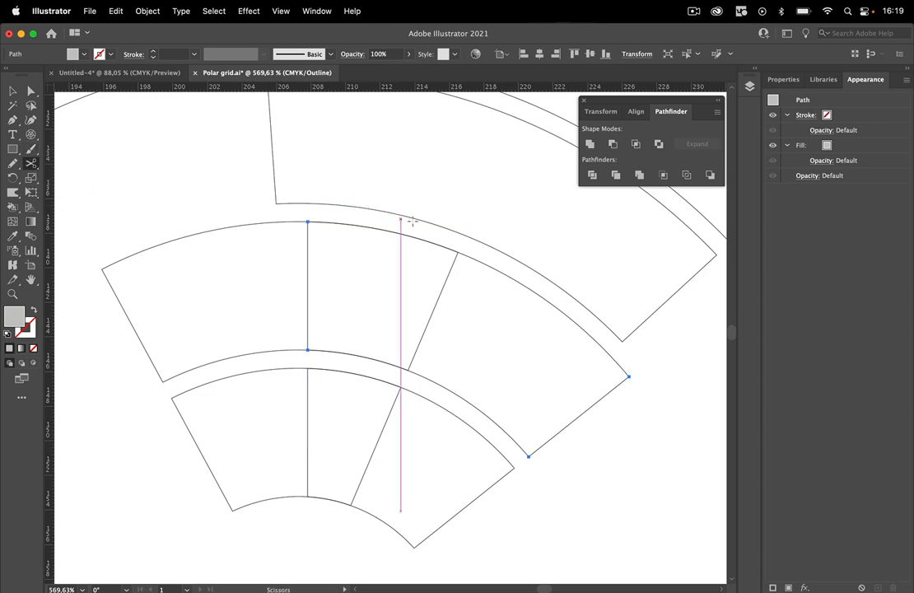
left_click(459, 252)
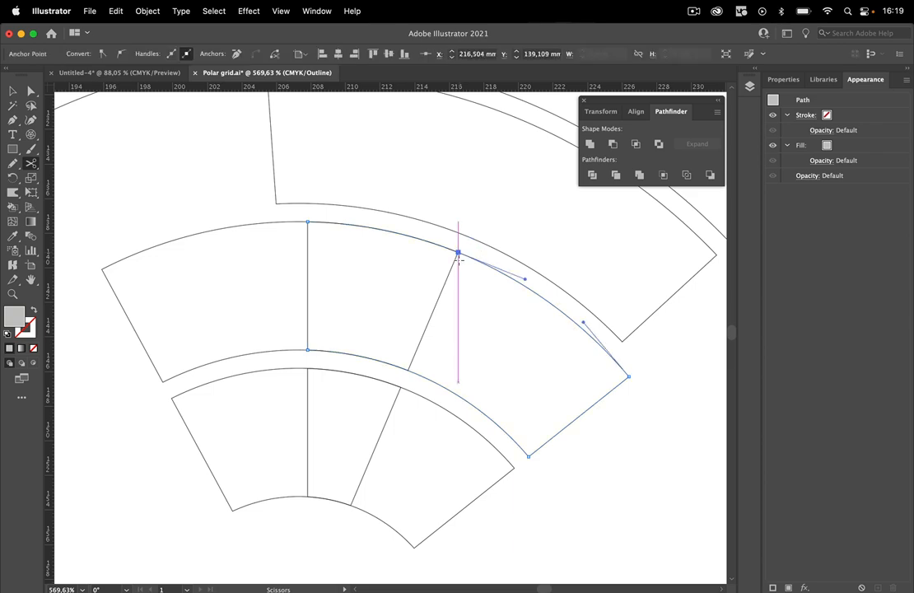
left_click(409, 370)
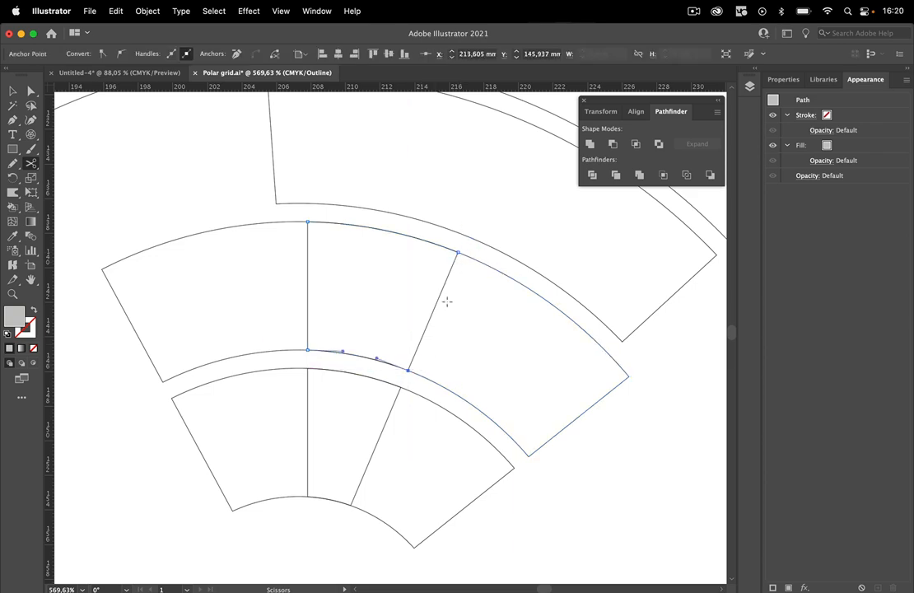
Delete the cut-off section of the right piece that overlaps the left piece of the second-innermost arc.
left_click(13, 91)
left_click(162, 127)
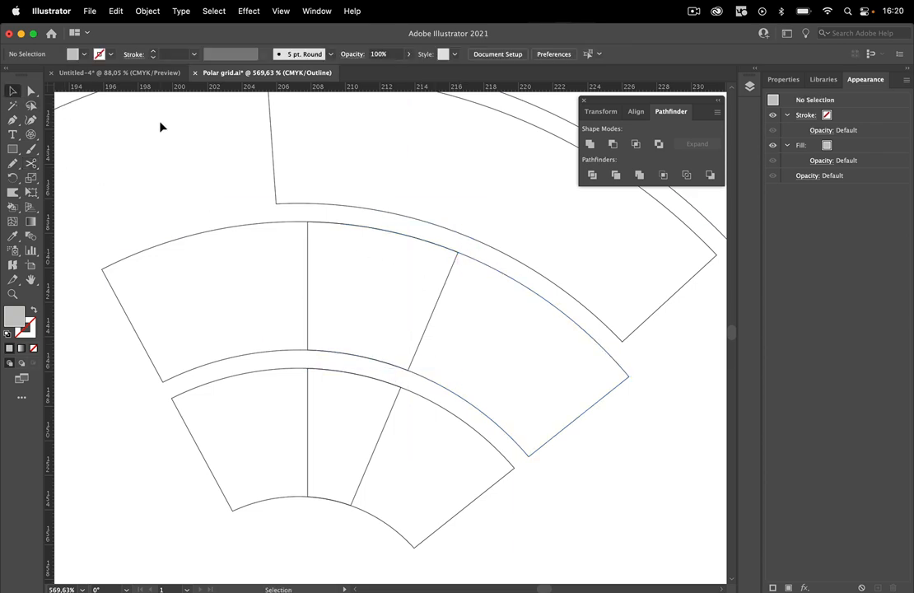
left_click(310, 249)
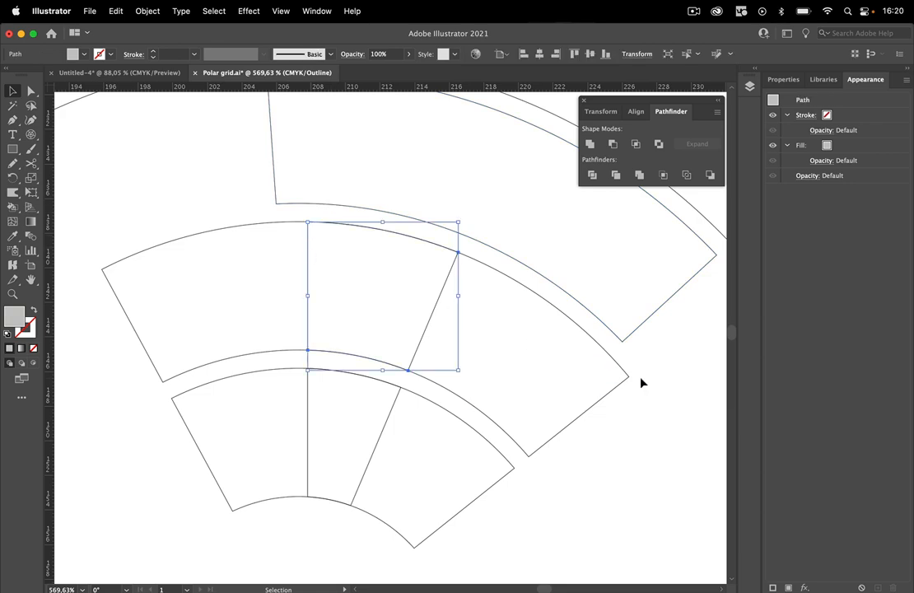
left_click(642, 382)
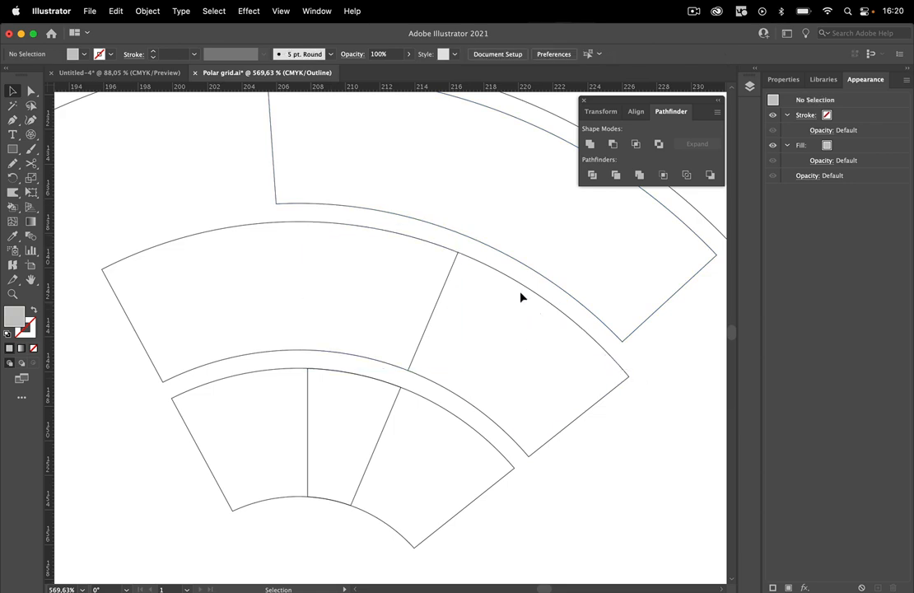
Unite the left and right pieces of the second-innermost arc into one shape with Pathfinder.
left_click_drag(471, 250, 445, 285)
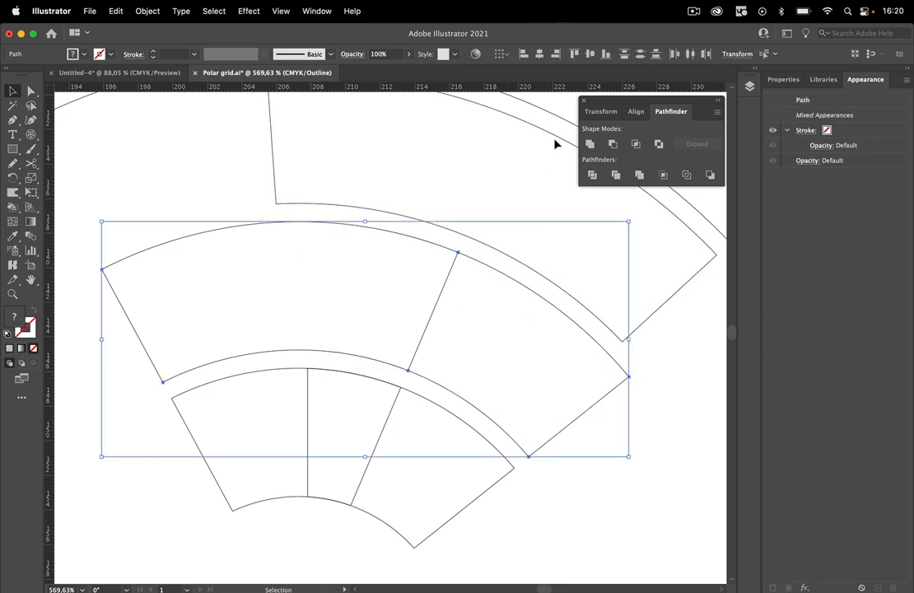
left_click(590, 144)
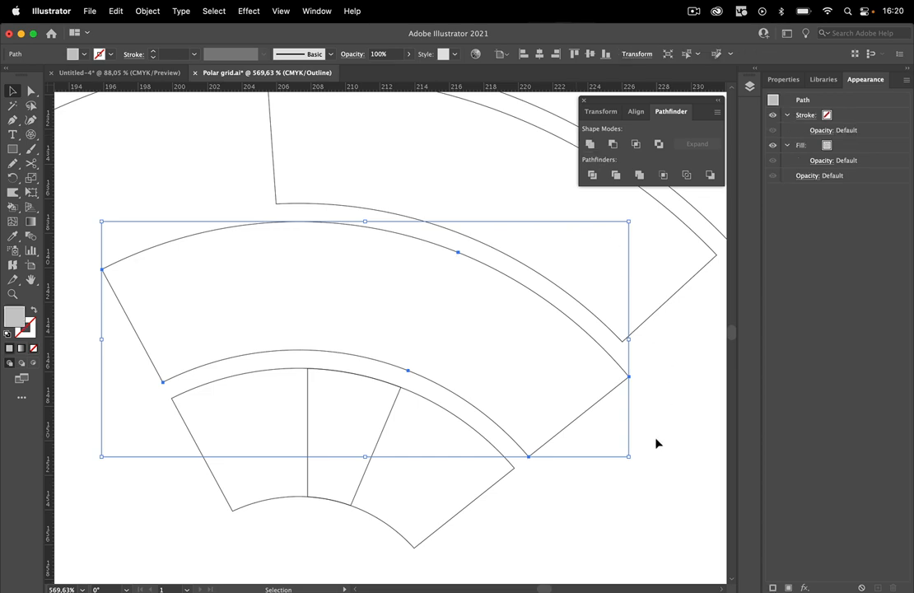
left_click(657, 443)
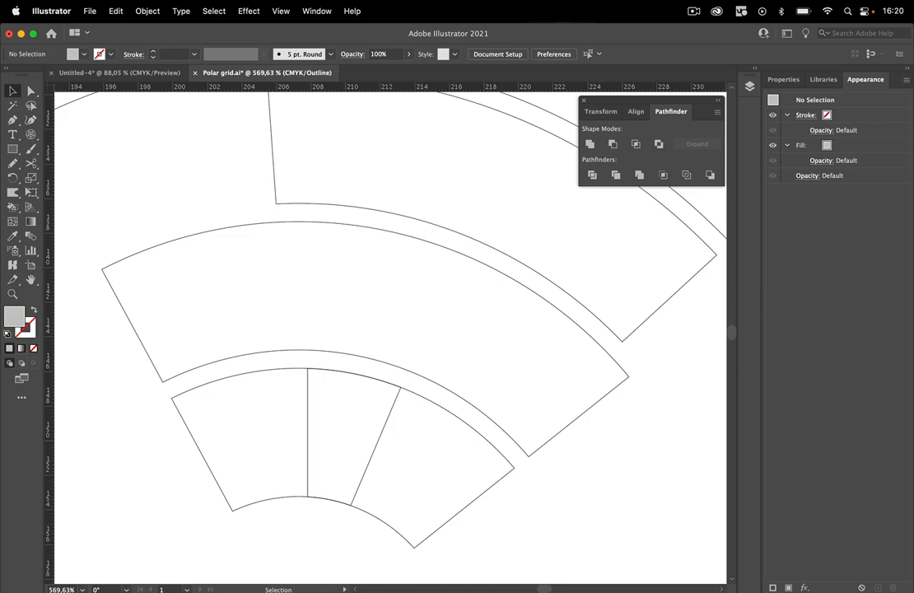
Switch to Illustrator 2022 and unite the two overlapping black segments in the polar grid's second ring, right of the center, with Pathfinder Unite.
mouse_move(362, 573)
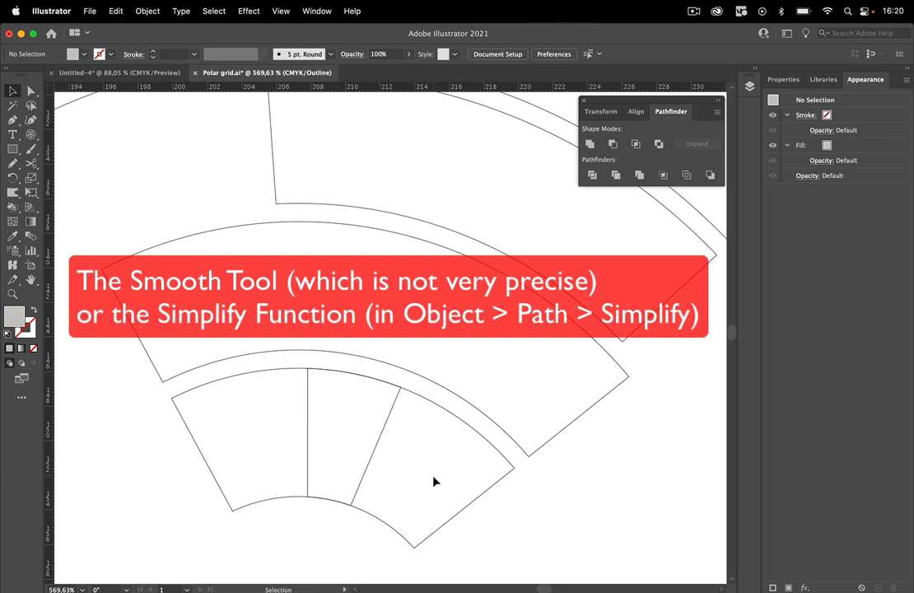
mouse_move(387, 586)
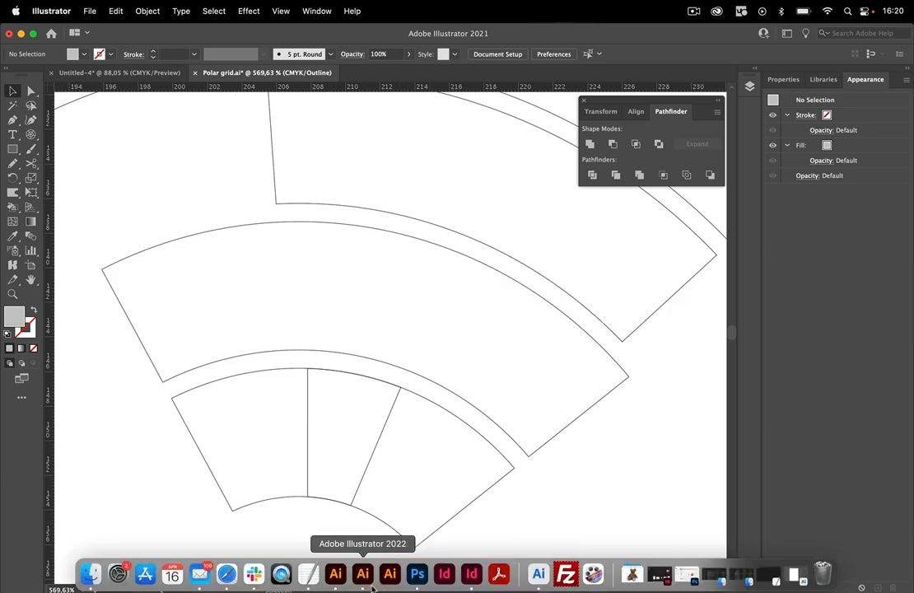
left_click(394, 571)
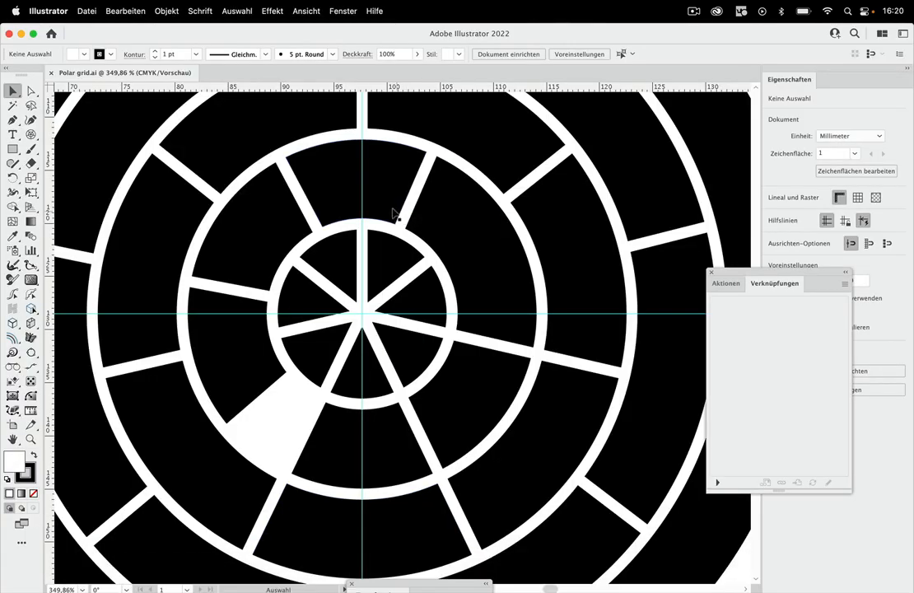
left_click(508, 309)
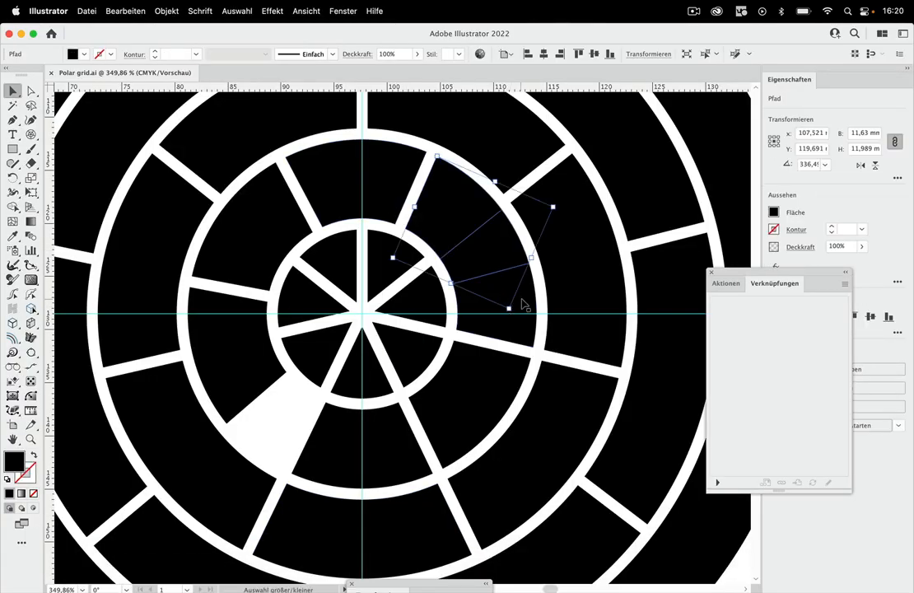
left_click(524, 299, "shift")
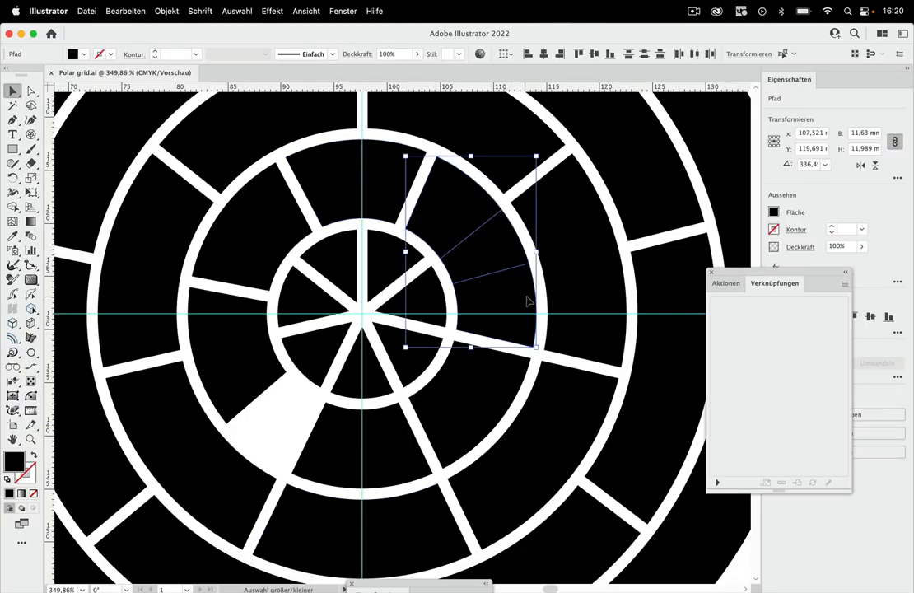
left_click(343, 11)
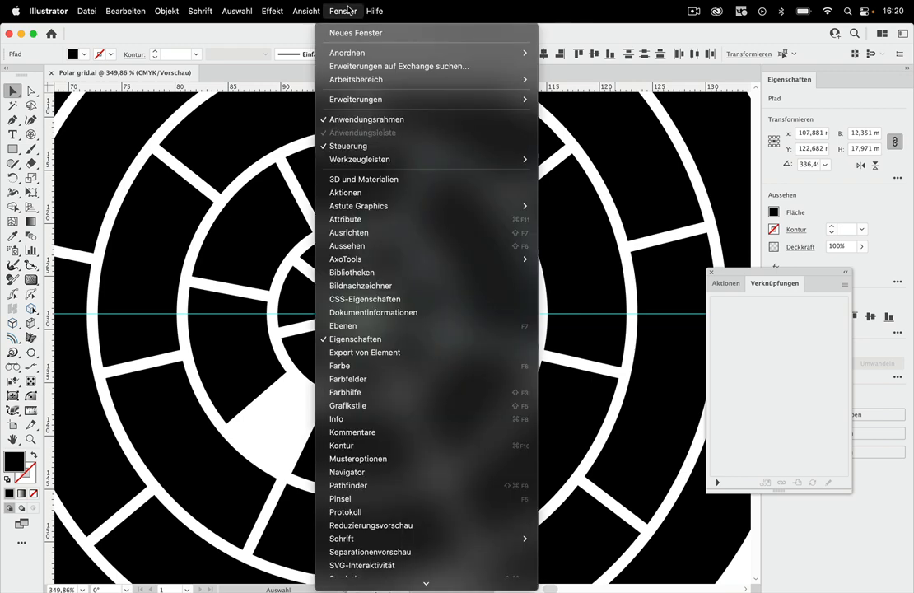
left_click(389, 485)
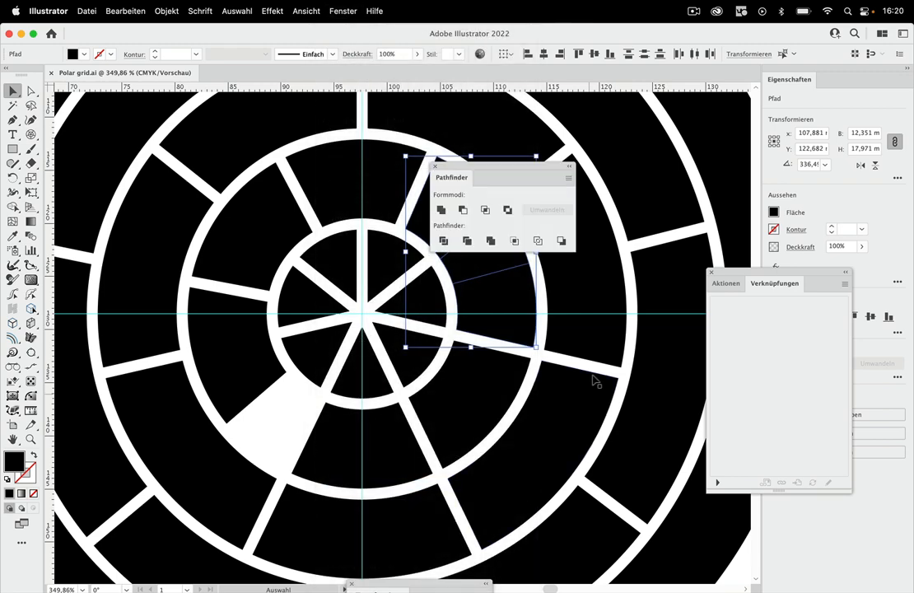
left_click(441, 211)
left_click_drag(507, 167, 759, 78)
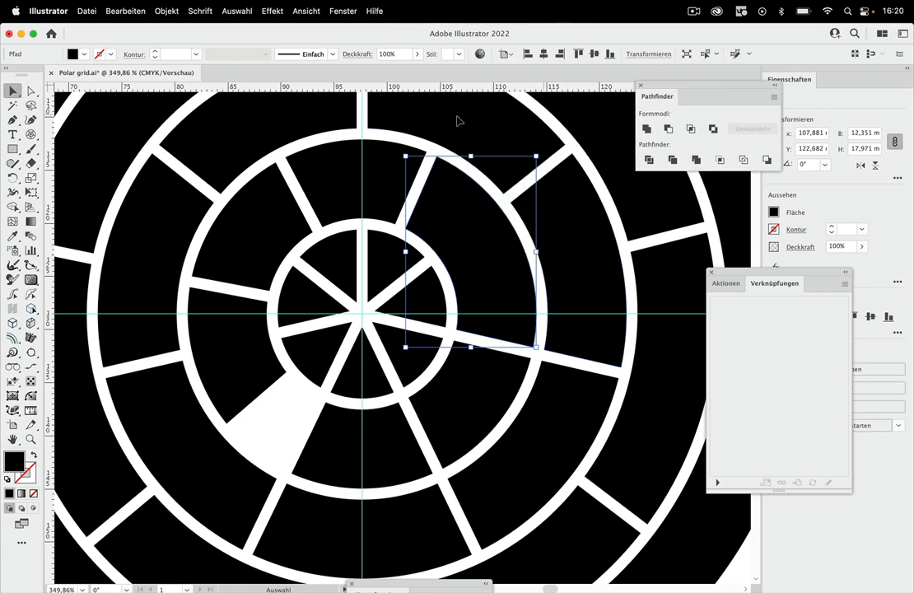
Remove the clustered surplus anchor points from the united segment's inner edge with the Smart Remove Brush, accepting its current preferences.
left_click(30, 91)
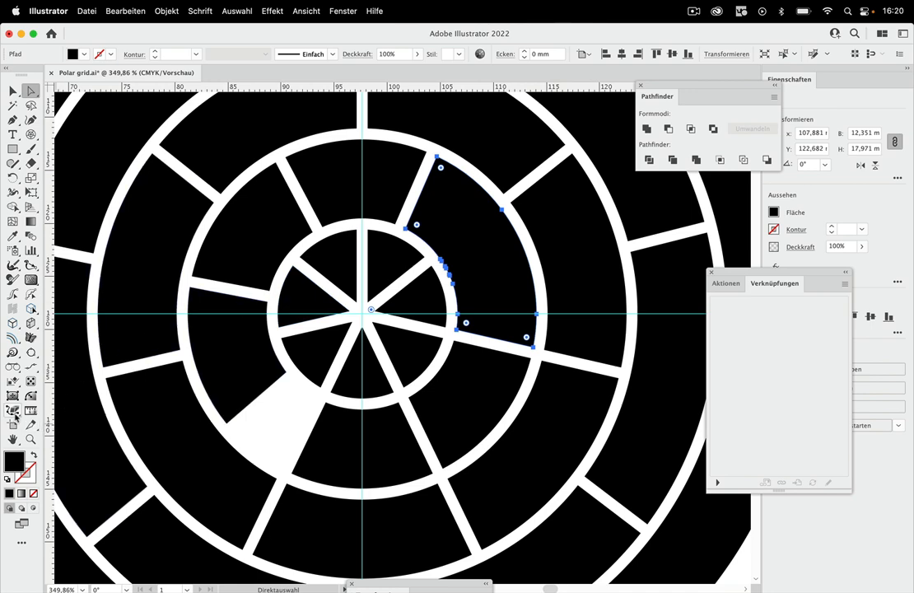
left_click(12, 410)
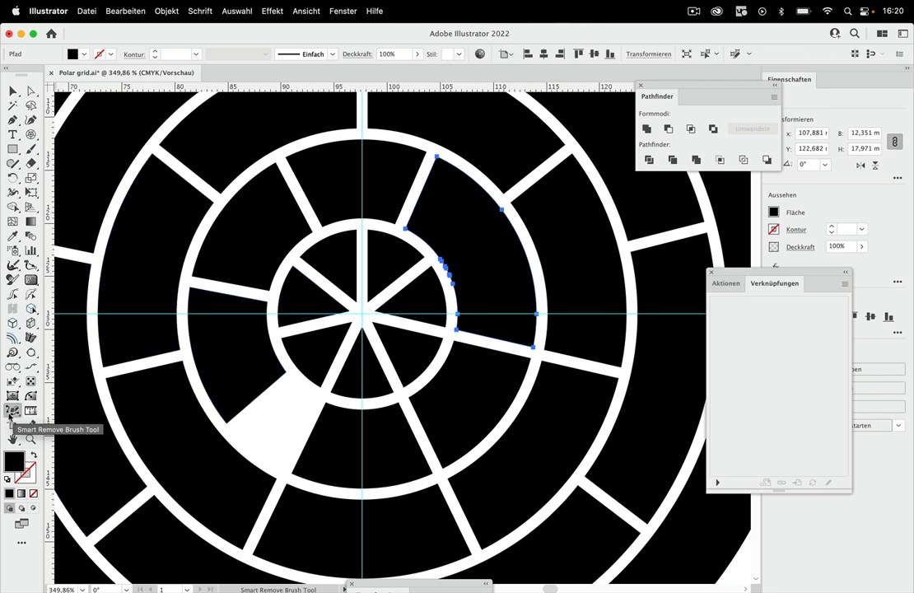
double_click(12, 411)
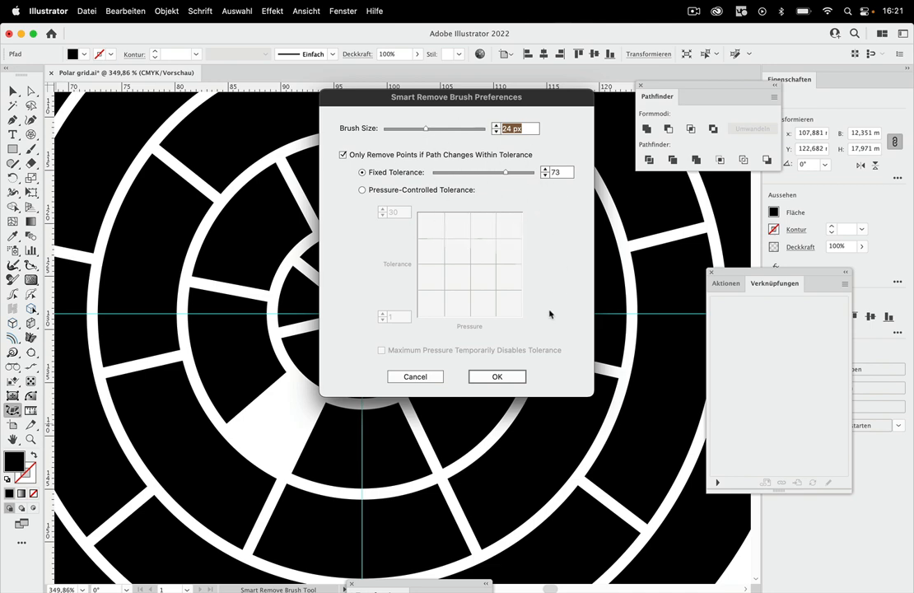
left_click(497, 376)
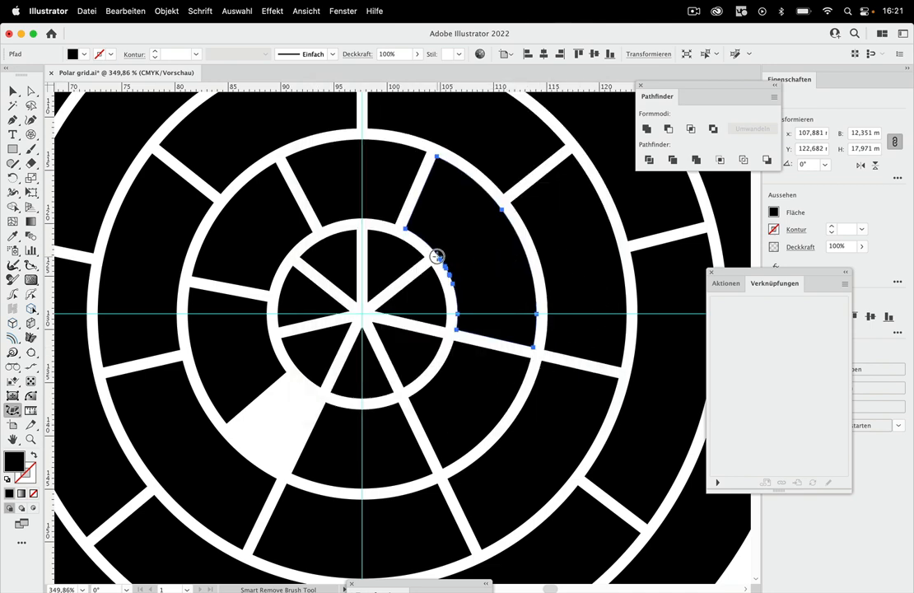
left_click_drag(437, 256, 465, 293)
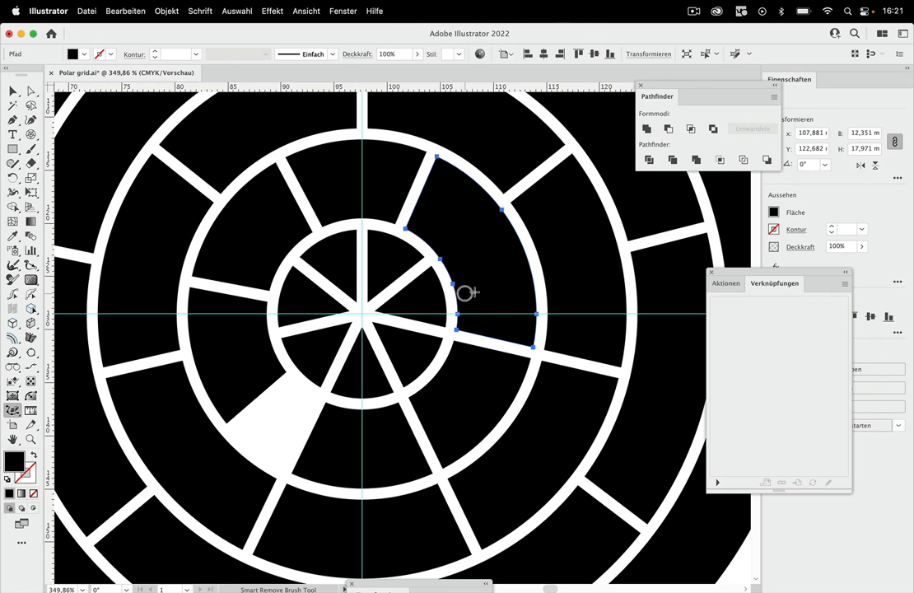